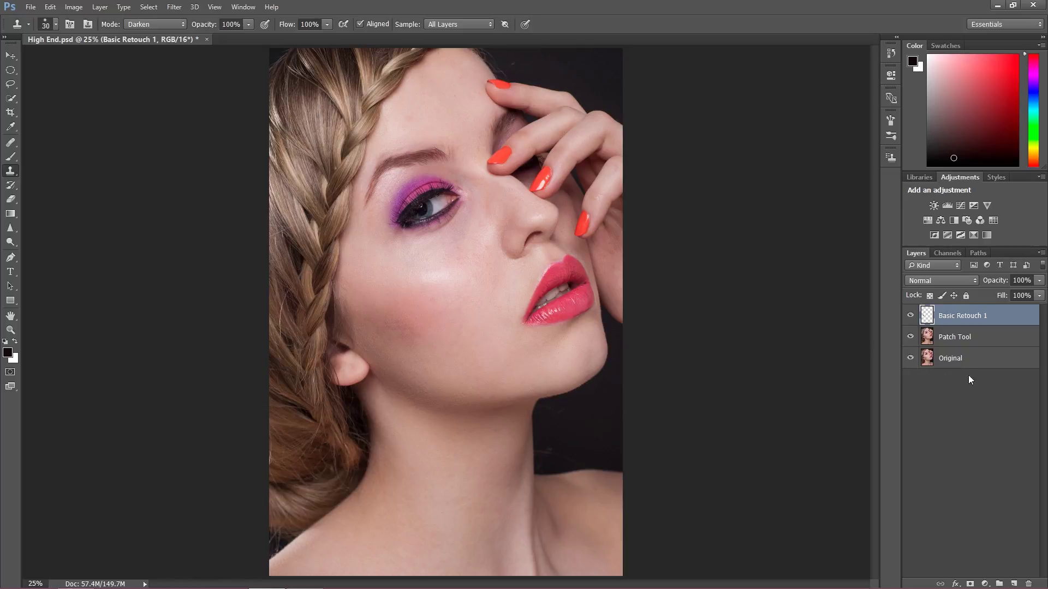
- Group the Basic Retouch 1 and Patch Tool layers and name the group "Basic Retouch"
left_click(973, 337, "shift")
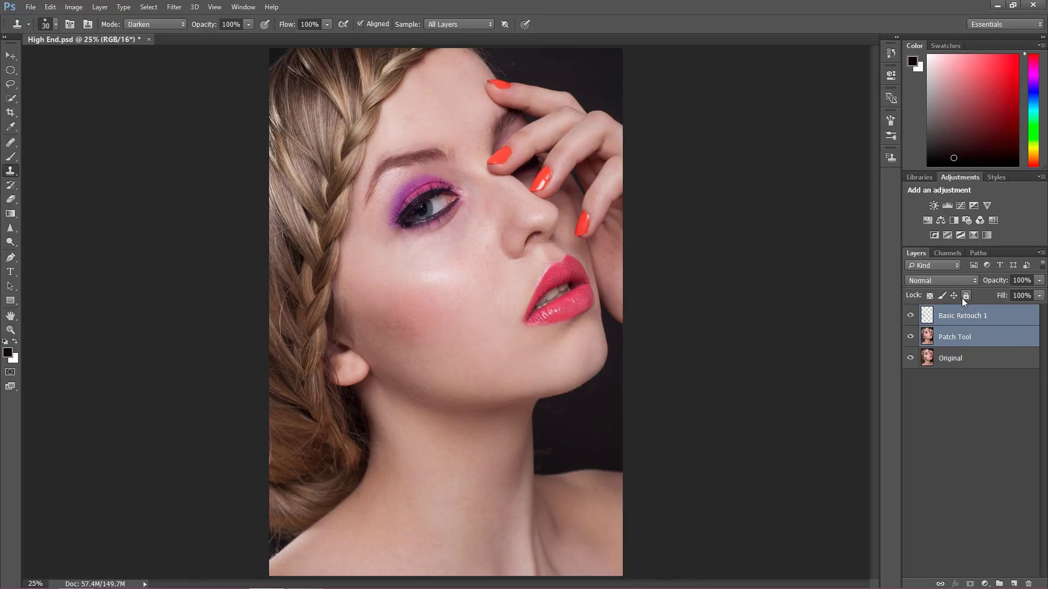
key("ctrl+g")
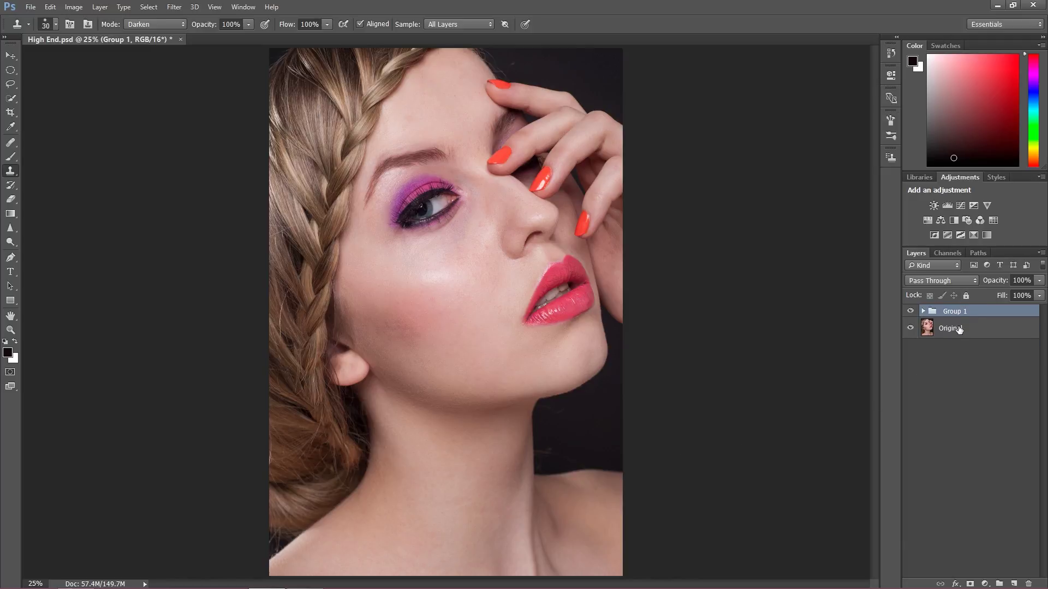
double_click(960, 312)
type("Basic Retouch")
key("Return")
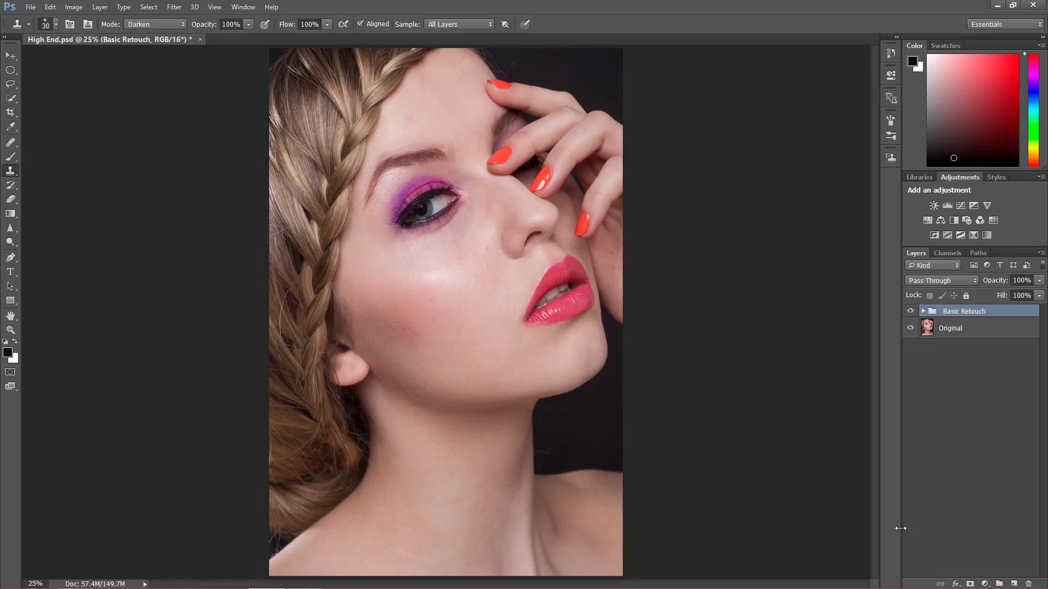
- Add a new empty layer above the Basic Retouch group and name it "Bacground Hair"
left_click(1012, 584)
double_click(961, 317)
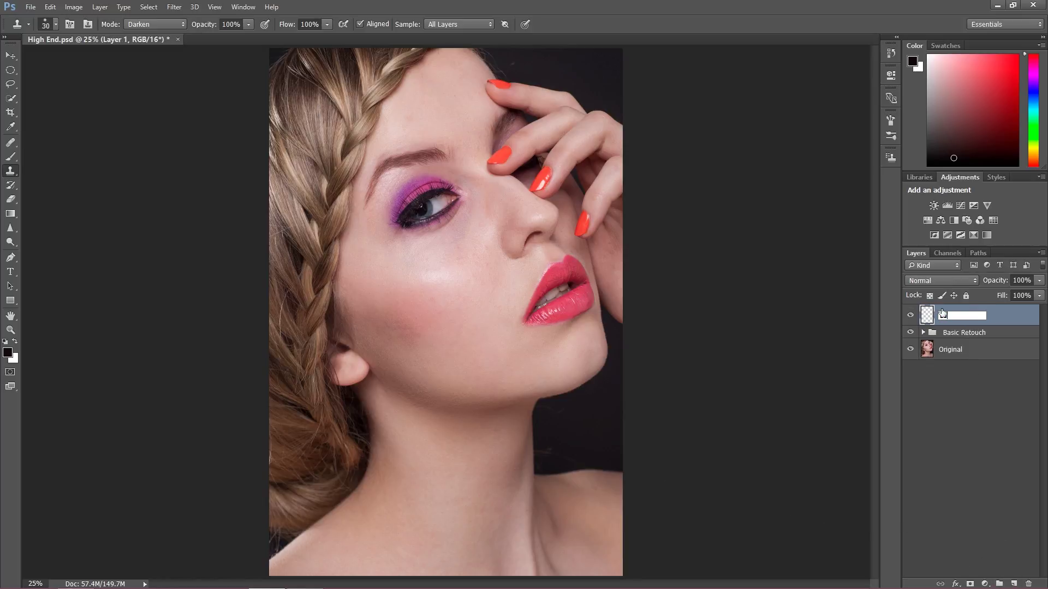
type("Bacground Hair")
key("Return")
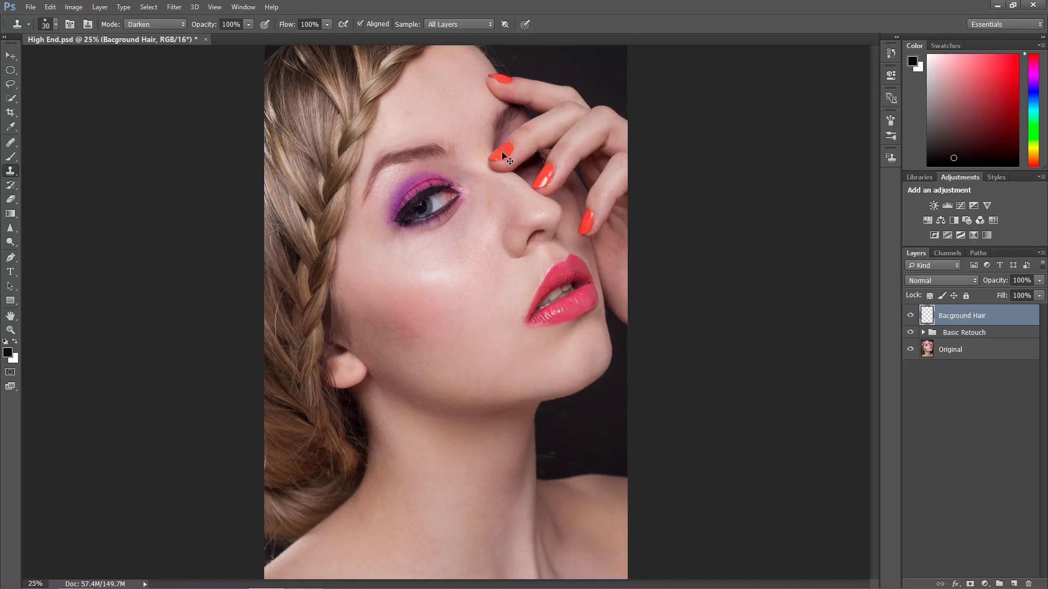
- Enlarge the Clone Stamp brush to 40 px for retouching the hairline above the raised fingertip
key("ctrl+plus")
key("ctrl+plus")
key("ctrl+plus")
left_click_drag(504, 158, 425, 290)
key("ctrl+plus")
key("ctrl+plus")
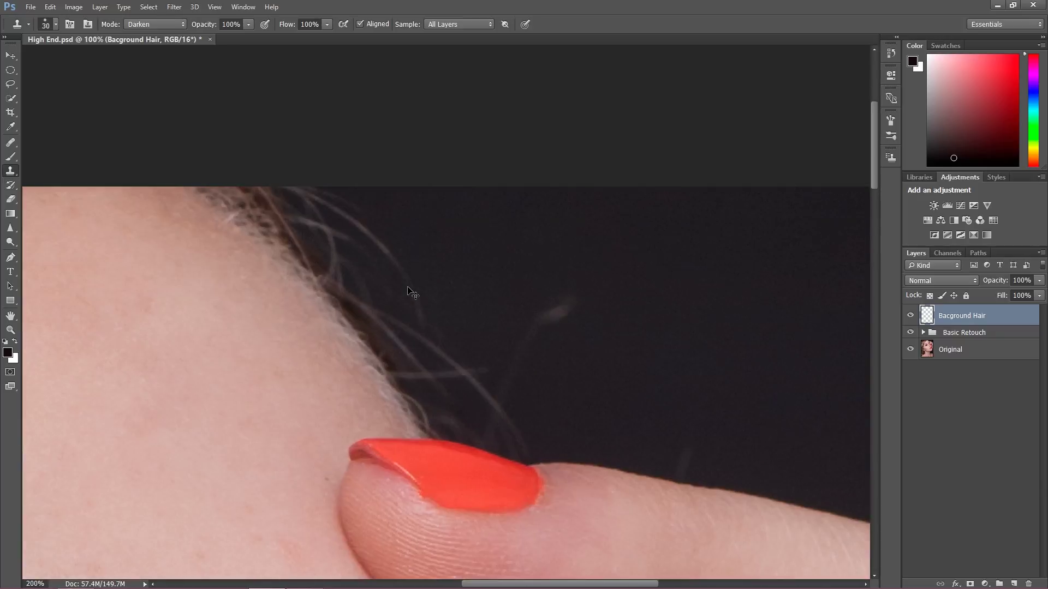
left_click_drag(236, 306, 352, 320)
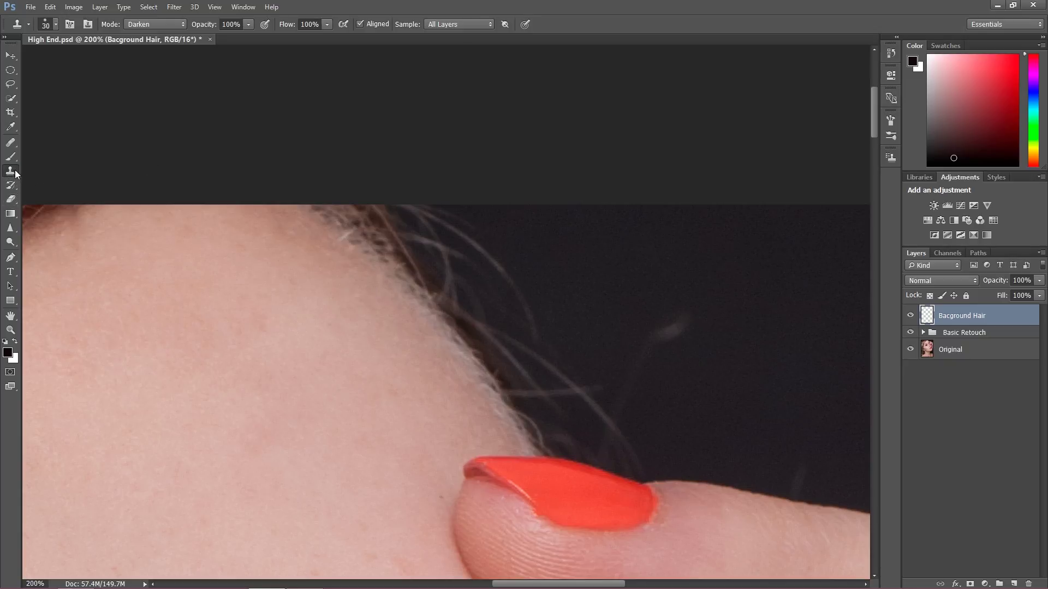
left_click(56, 24)
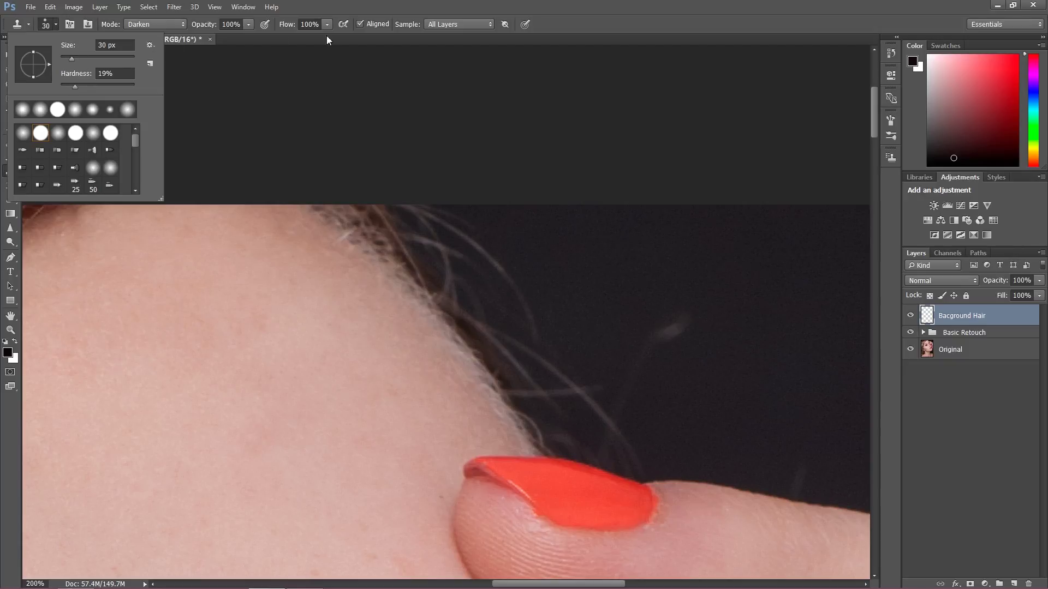
left_click(343, 10)
key("bracketright")
key("bracketright")
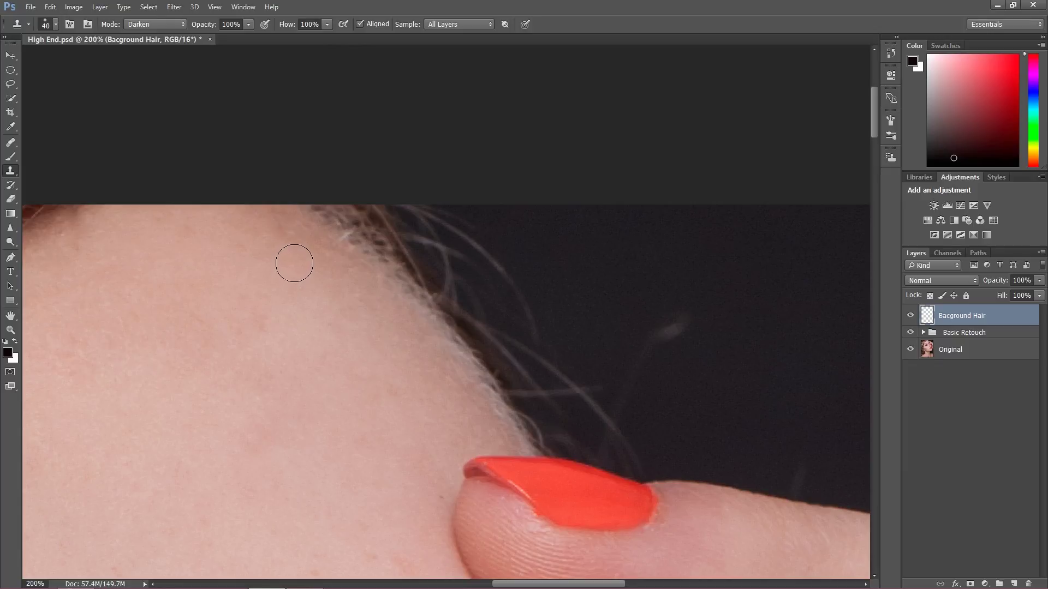
- Test a clone of forehead skin at the upper end of the hairline and set the Clone Stamp mode to Normal
key("alt")
left_click(288, 225, "alt")
left_click(287, 226, "alt")
left_click_drag(311, 219, 308, 221)
left_click(153, 25)
left_click(150, 38)
- Try cloning forehead skin over the fine hairs along the hairline down toward the fingernail, and compare with the layer hidden
left_click(297, 224, "alt")
mouse_move(310, 217)
left_mouse_down()
mouse_move(387, 285)
mouse_move(406, 319)
mouse_move(386, 334)
left_mouse_up()
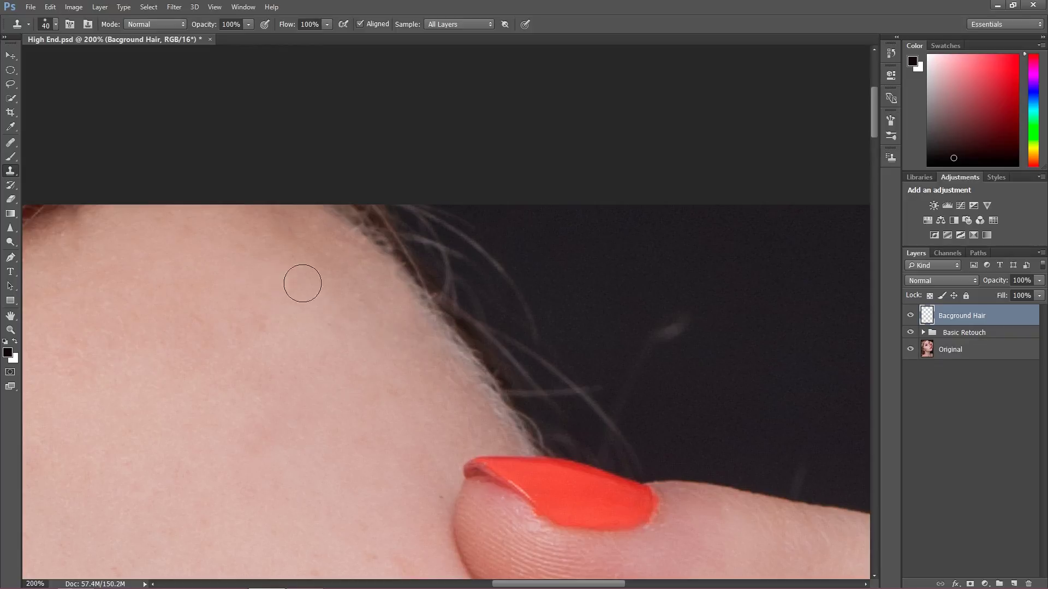
left_click(305, 223, "alt")
left_click_drag(324, 216, 351, 243)
left_click(333, 241, "alt")
left_click(333, 241, "alt")
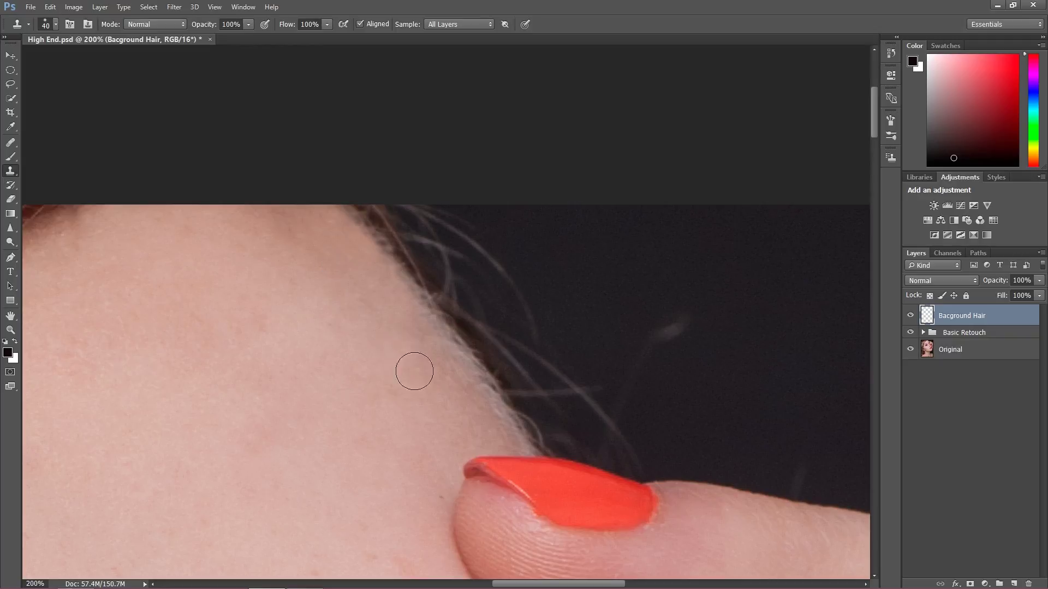
key("alt")
left_click(418, 336, "alt")
left_click_drag(493, 417, 489, 428)
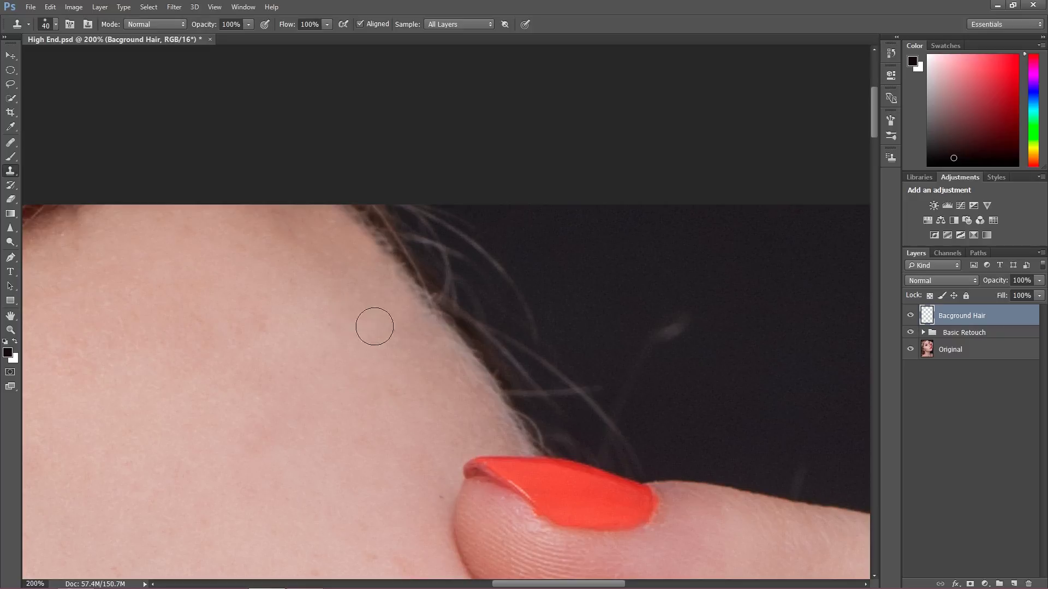
left_click(909, 315)
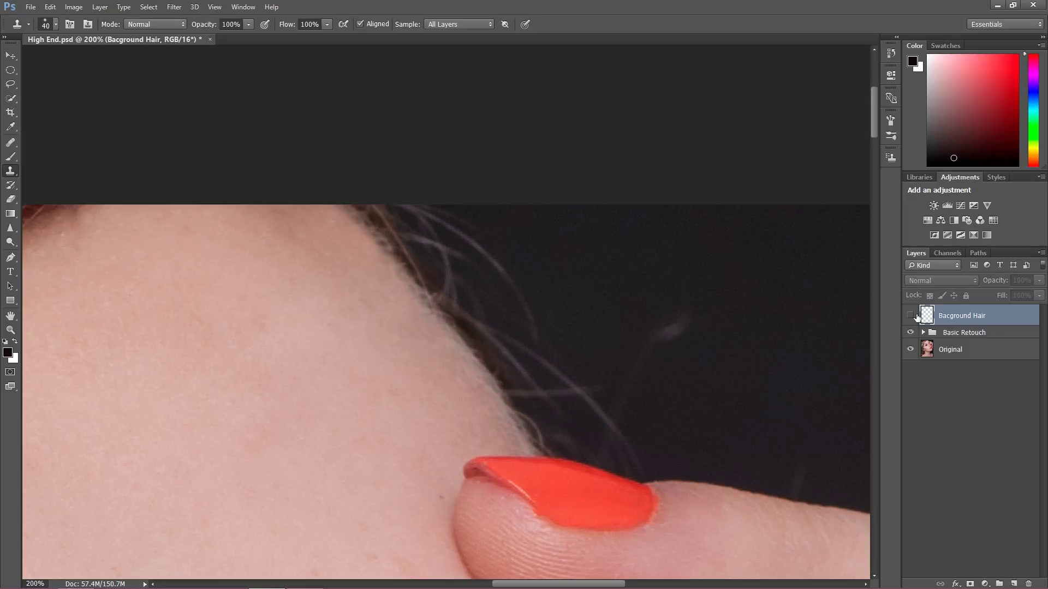
left_click(909, 315)
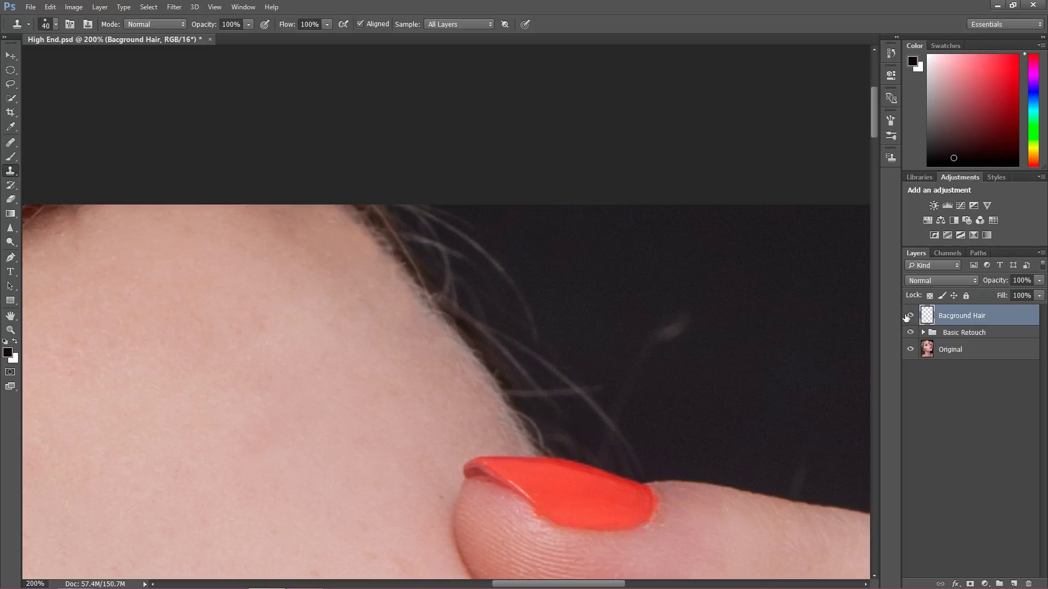
- Try another clone stroke along the upper hairline, compare it with the layer hidden, and undo the hairline cloning strokes
key("alt")
left_click(286, 231, "alt")
left_click_drag(303, 247, 377, 302)
left_click(909, 316)
left_click(910, 316)
key("ctrl+alt+z")
key("ctrl+alt+z")
key("ctrl+alt+z")
key("ctrl+alt+z")
key("ctrl+alt+z")
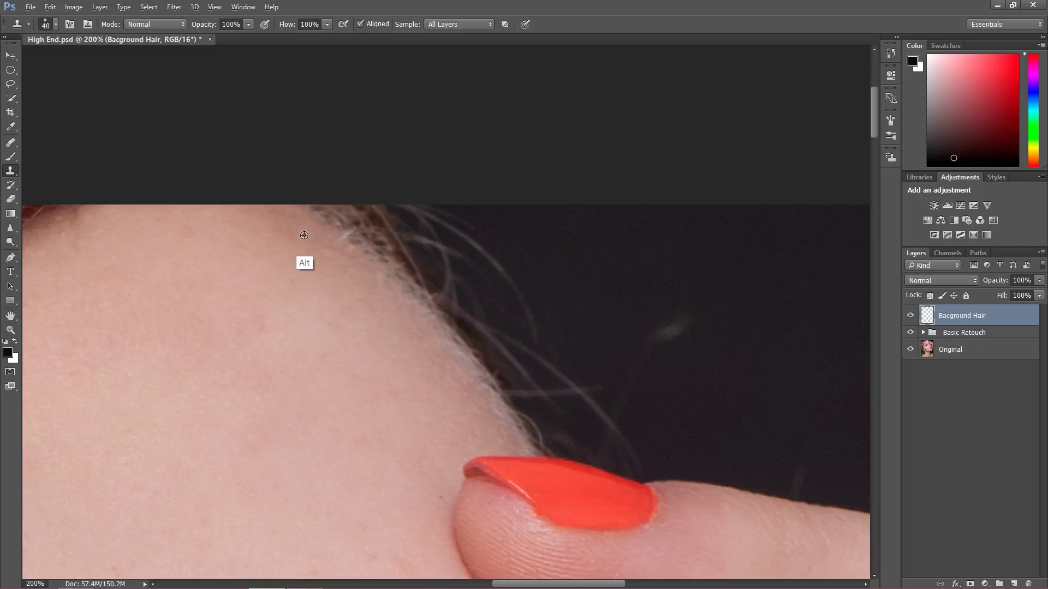
- Try one clone stroke of nearby skin from the top of the hairline down its edge, and undo it
left_click(297, 229, "alt")
mouse_move(307, 220)
left_mouse_down()
mouse_move(351, 246)
mouse_move(402, 309)
left_mouse_up()
key("ctrl+alt+z")
key("ctrl+alt+z")
key("ctrl+alt+z")
- Enlarge the Clone Stamp brush to 60 px and try a long stroke of forehead skin down the hairline, undoing the stroke
key("bracketright")
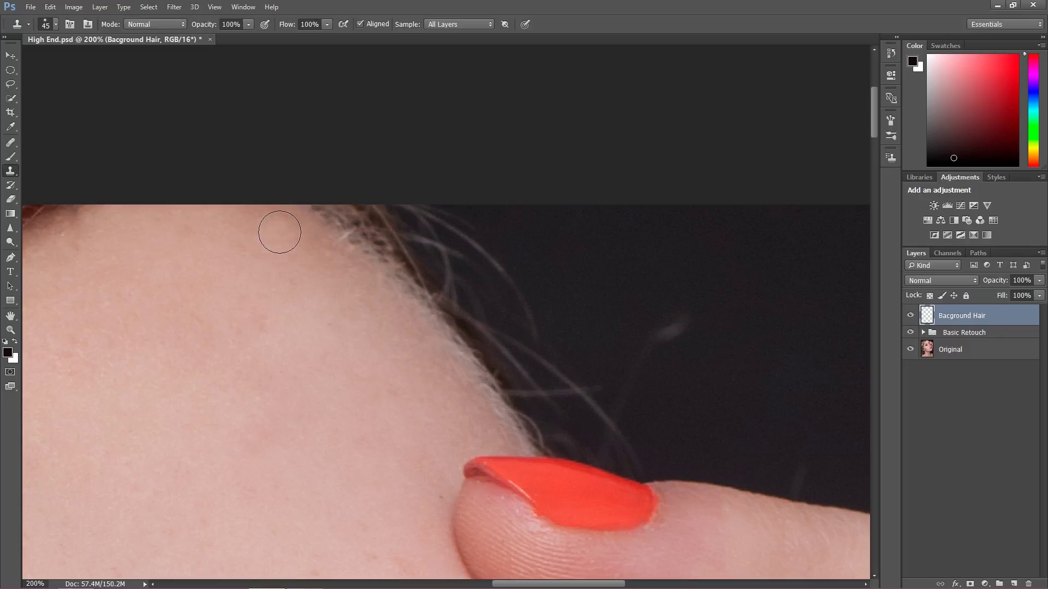
left_click(287, 227, "alt")
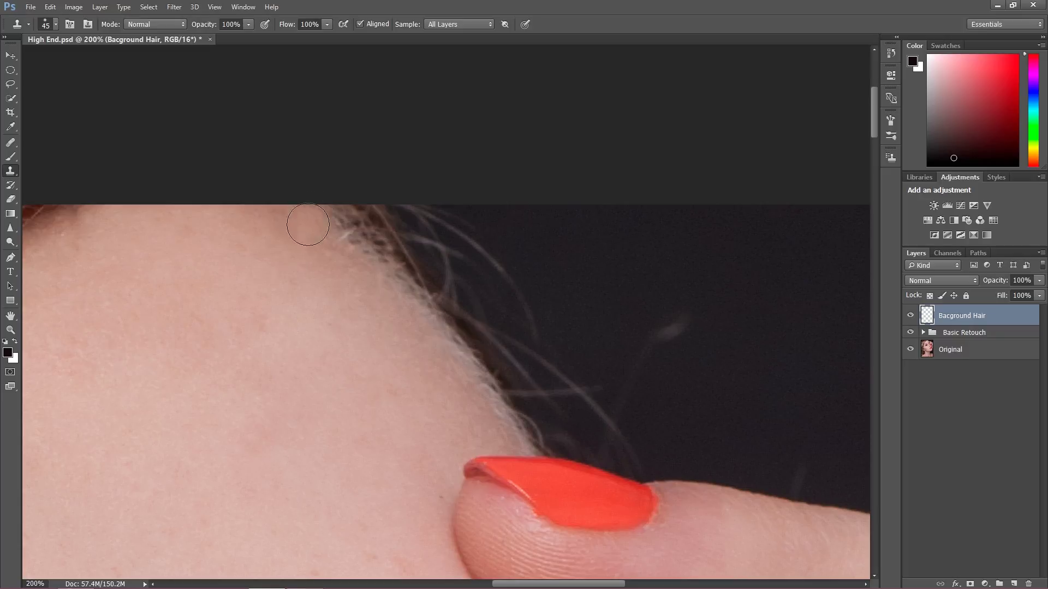
key("bracketright")
key("bracketright")
left_click_drag(325, 229, 423, 344)
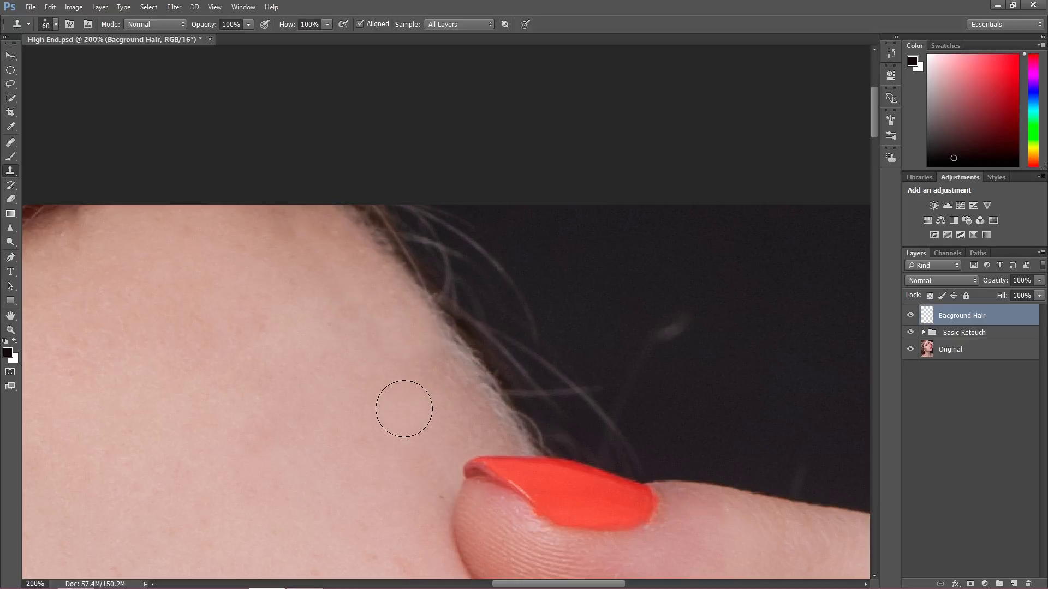
key("ctrl+alt+z")
- Try shorter clone strokes with freshly sampled skin over the upper hairline, undoing each one
left_click(300, 231, "alt")
left_click_drag(314, 228, 339, 251)
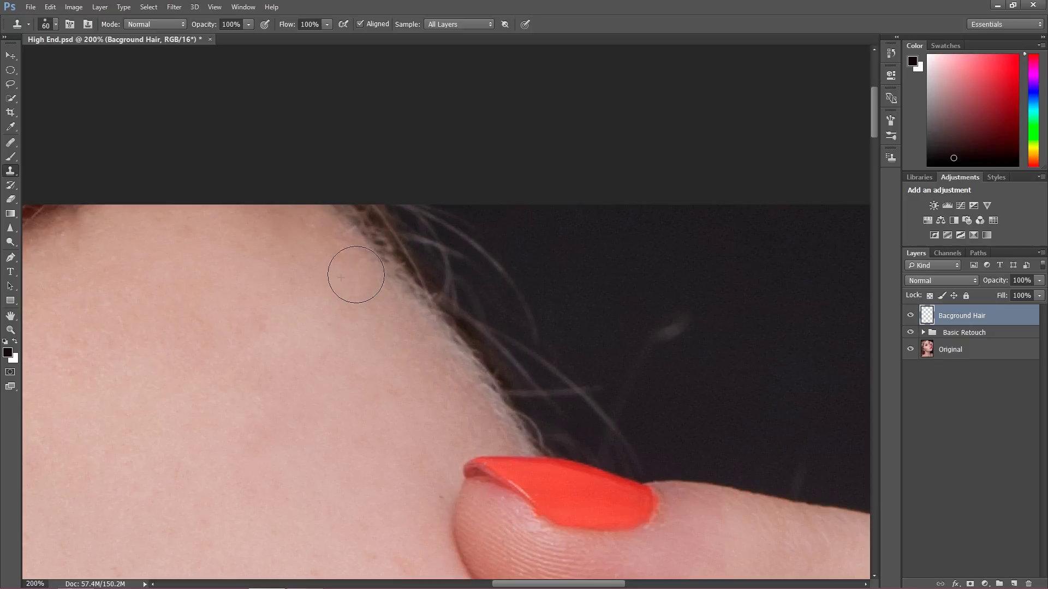
key("ctrl+alt+z")
key("ctrl+alt+z")
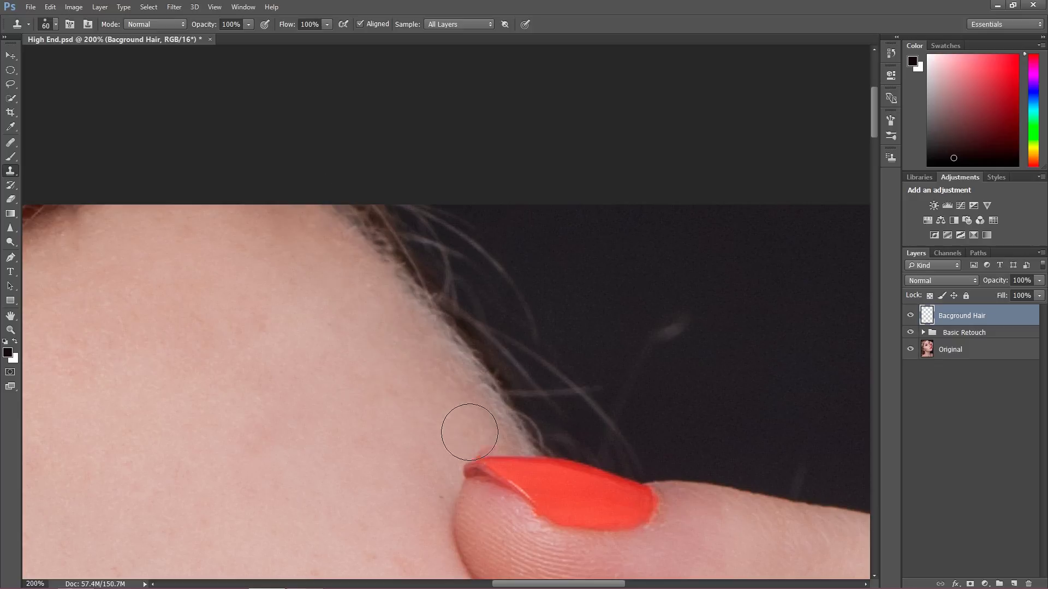
left_click(308, 232, "alt")
mouse_move(323, 222)
left_mouse_down()
mouse_move(375, 288)
mouse_move(356, 311)
left_mouse_up()
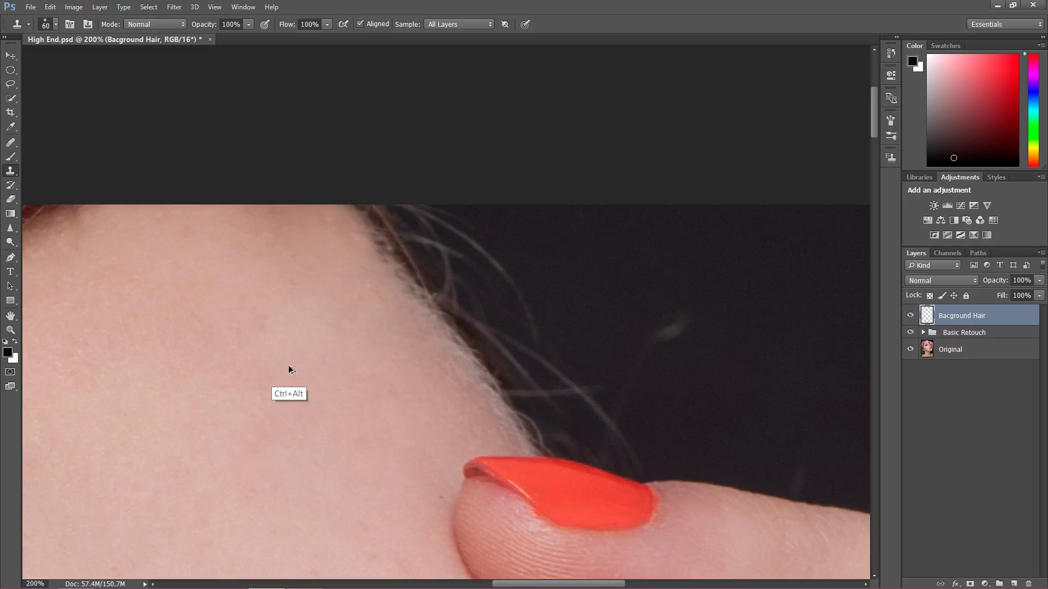
key("ctrl+alt+z")
- Clone adjacent forehead skin over the fine white hairs along the upper half of the hairline
left_click(318, 238, "alt")
left_click_drag(327, 228, 411, 324)
left_click(391, 326, "alt")
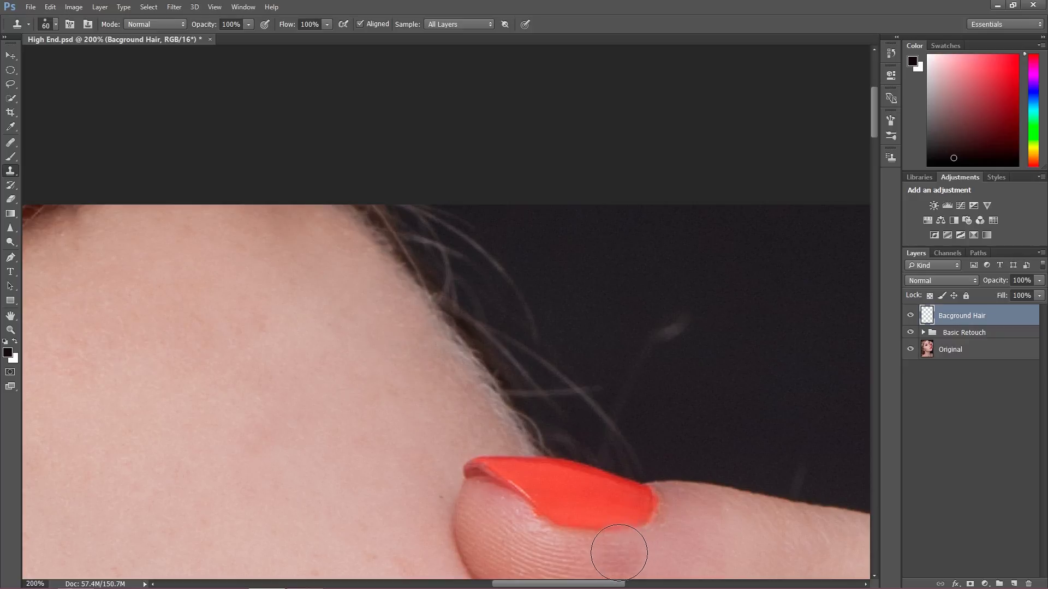
left_click(15, 255)
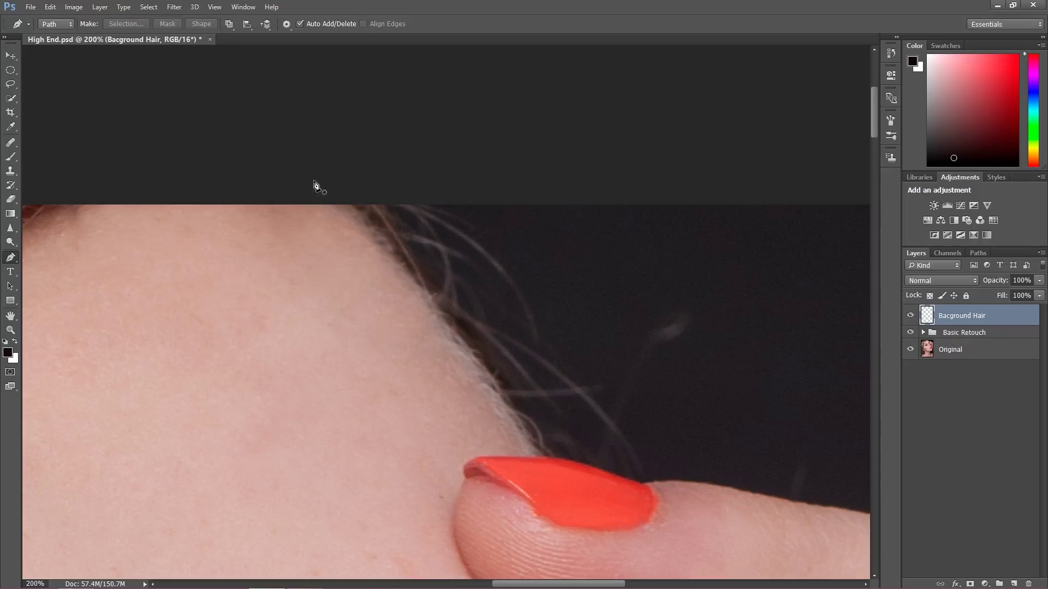
left_click(12, 88)
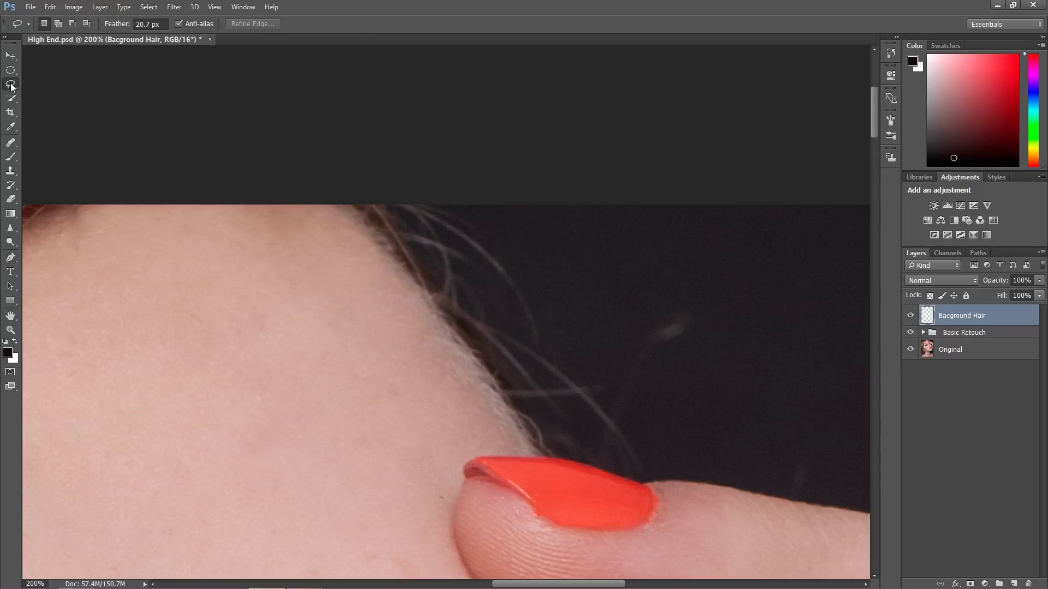
right_click(11, 83)
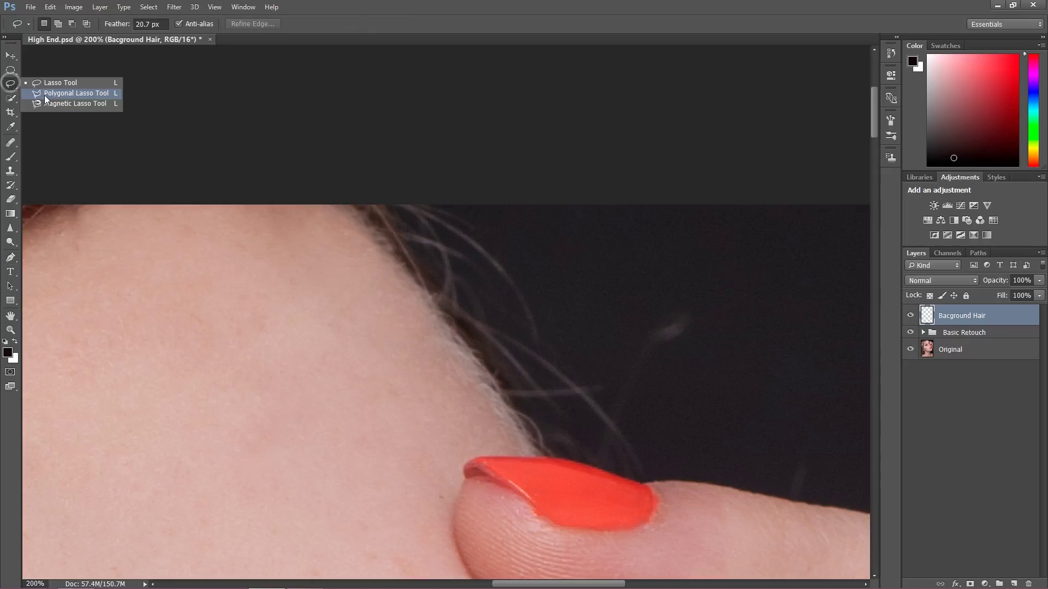
left_click(359, 9)
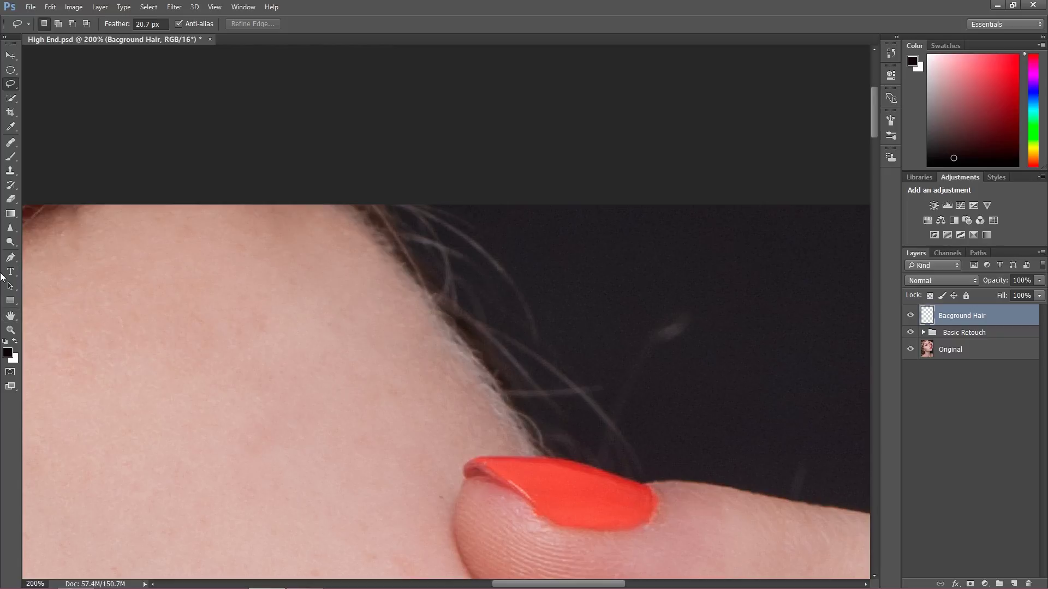
- Start a Pen path where the fingernail meets the forehead and trace the hairline up beyond the photo's upper edge
left_click(11, 258)
left_click(538, 457)
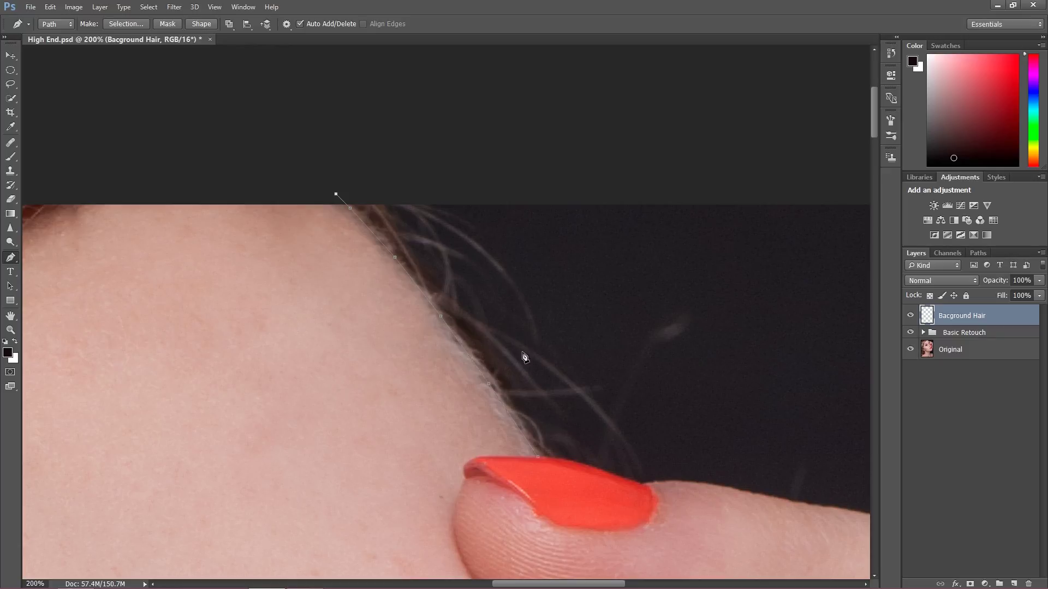
left_click_drag(524, 357, 334, 362)
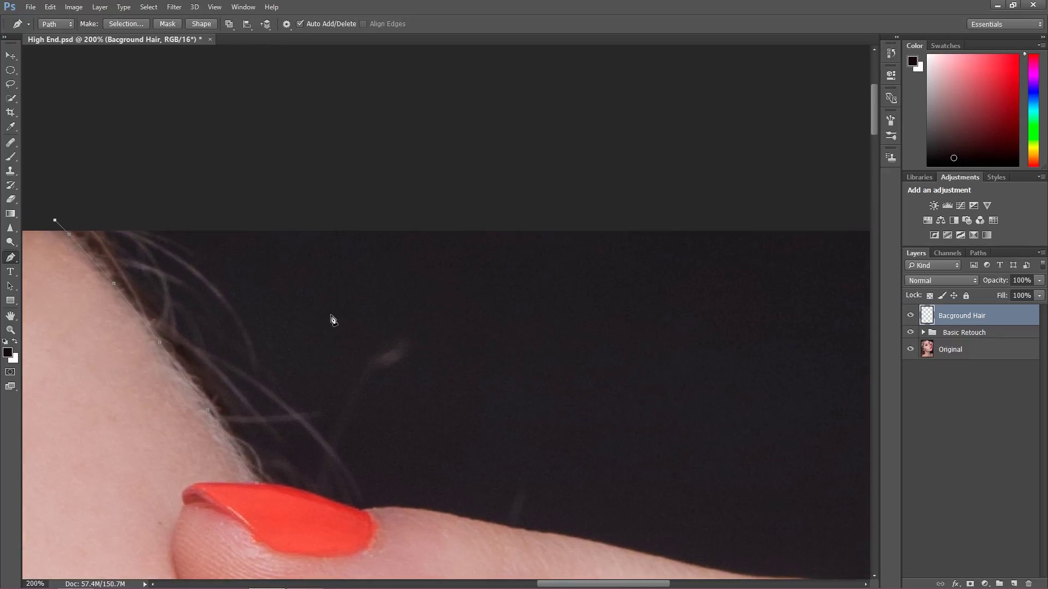
key("ctrl+minus")
left_click(331, 315)
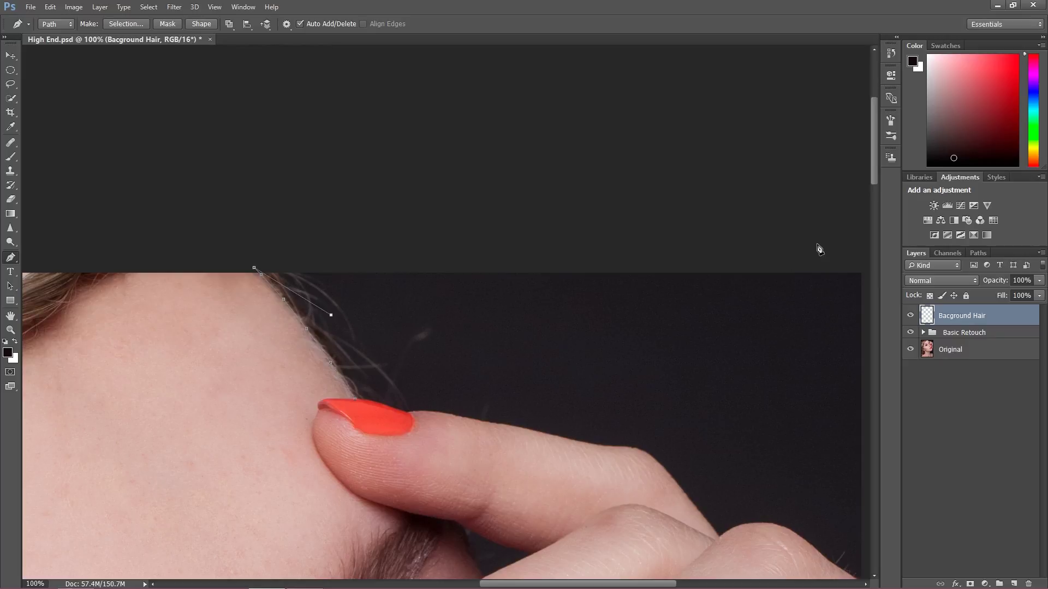
left_click(860, 264)
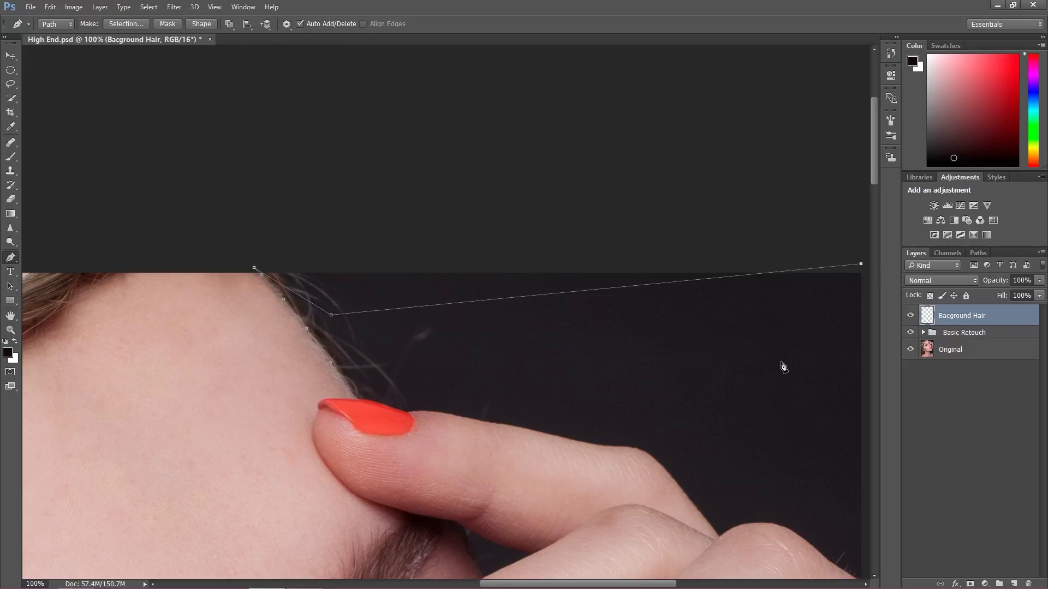
key("ctrl+alt+z")
key("ctrl+alt+z")
- Extend the Pen path outside the photo around its upper right corner and down beside the hand
left_click(696, 224)
left_click(864, 264)
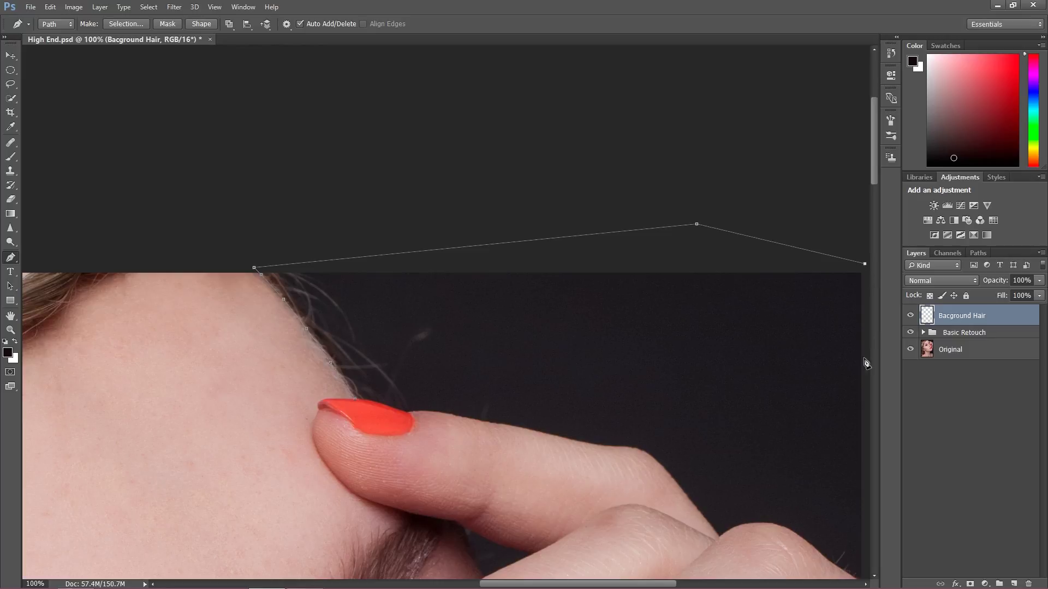
left_click(865, 570)
- Bring the Pen path back into the photo at its right edge and trace the outermost knuckle's outline past the stray hairs
left_click_drag(770, 425, 725, 256)
left_click_drag(801, 375, 689, 363)
key("ctrl+plus")
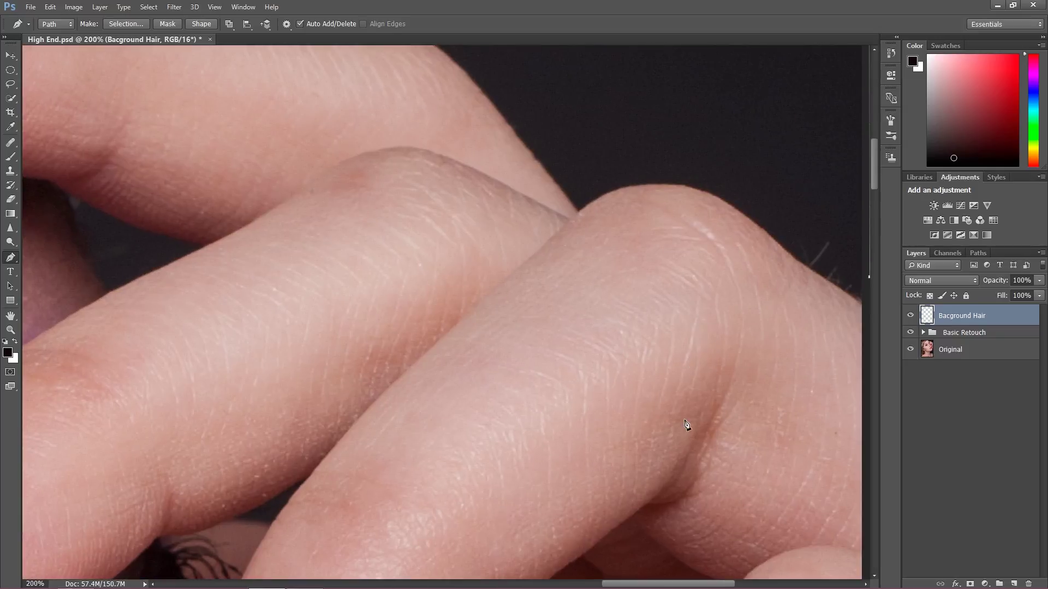
left_click_drag(724, 391, 620, 374)
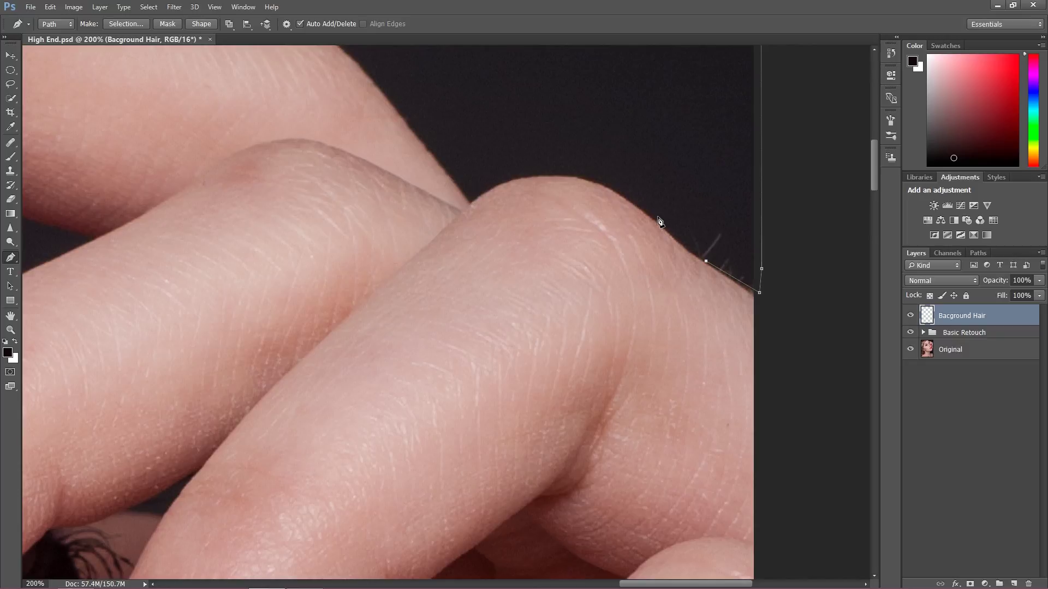
scroll(468, 182, "up", 4)
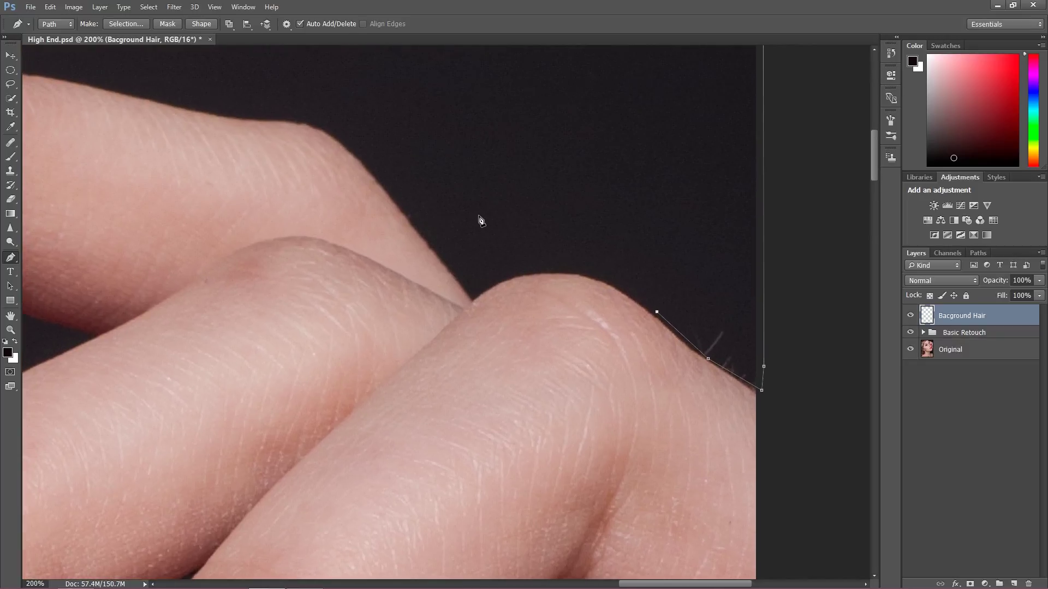
- Carry the Pen path across the background above the knuckles and along the index finger's upper edge to the fingernail
left_click_drag(420, 159, 548, 295)
left_click(399, 224)
left_click(135, 205)
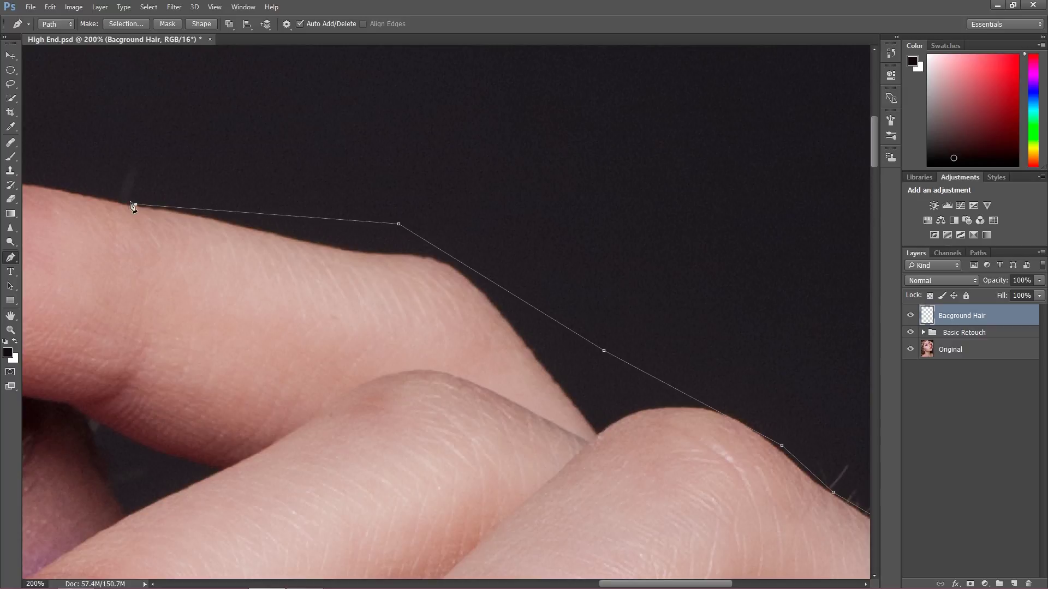
left_click_drag(63, 152, 229, 210)
left_click_drag(110, 236, 221, 260)
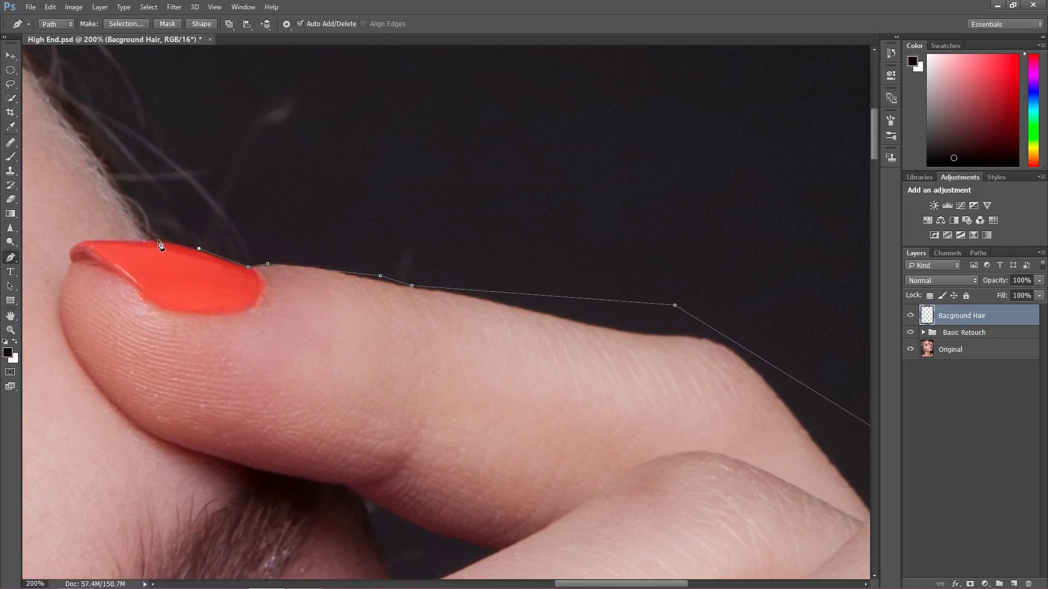
- Convert the path around the dark background into a new selection
right_click(214, 269)
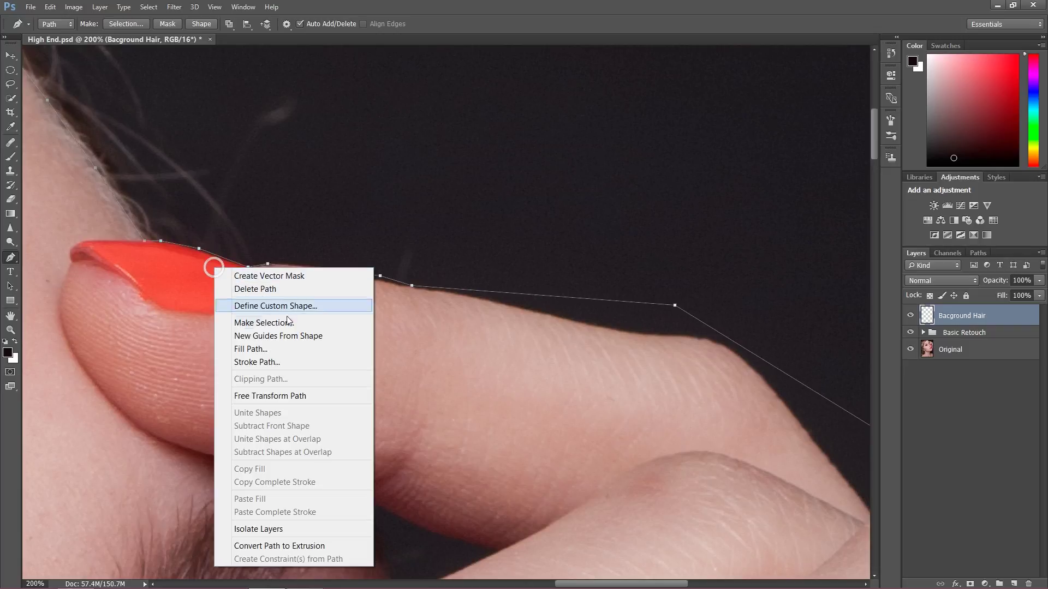
left_click(314, 322)
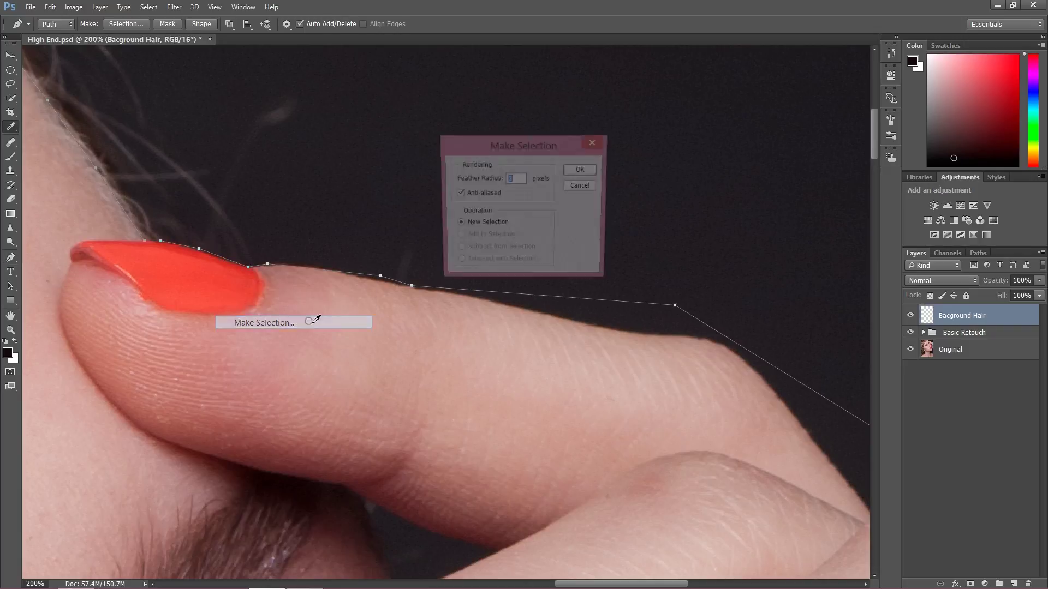
left_click(579, 170)
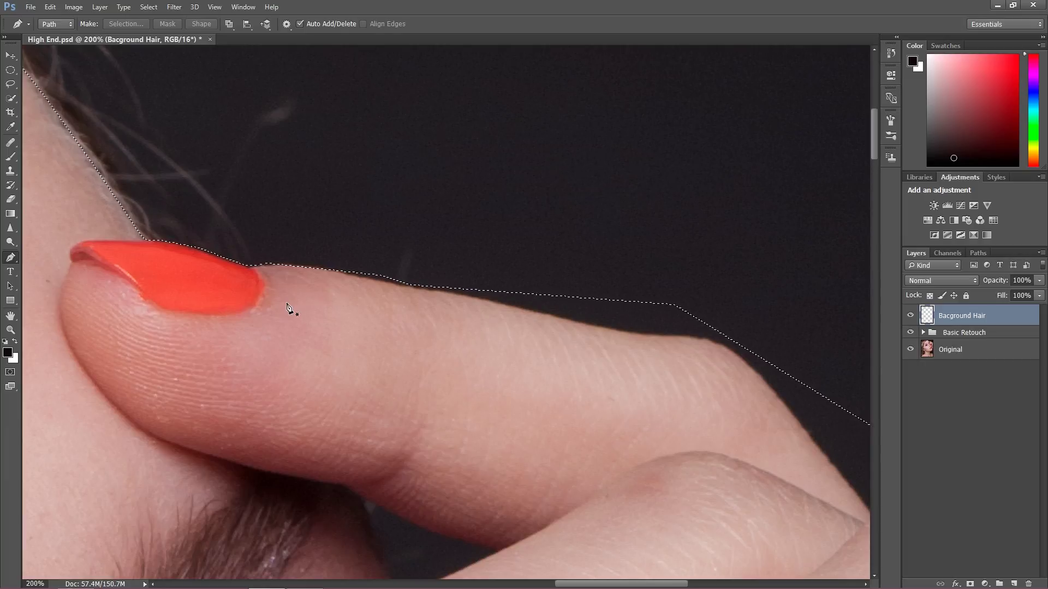
- Clone clean dark background over the loose hairs beside the forehead hairline with the Clone Stamp, within the selection
left_click_drag(235, 318, 334, 407)
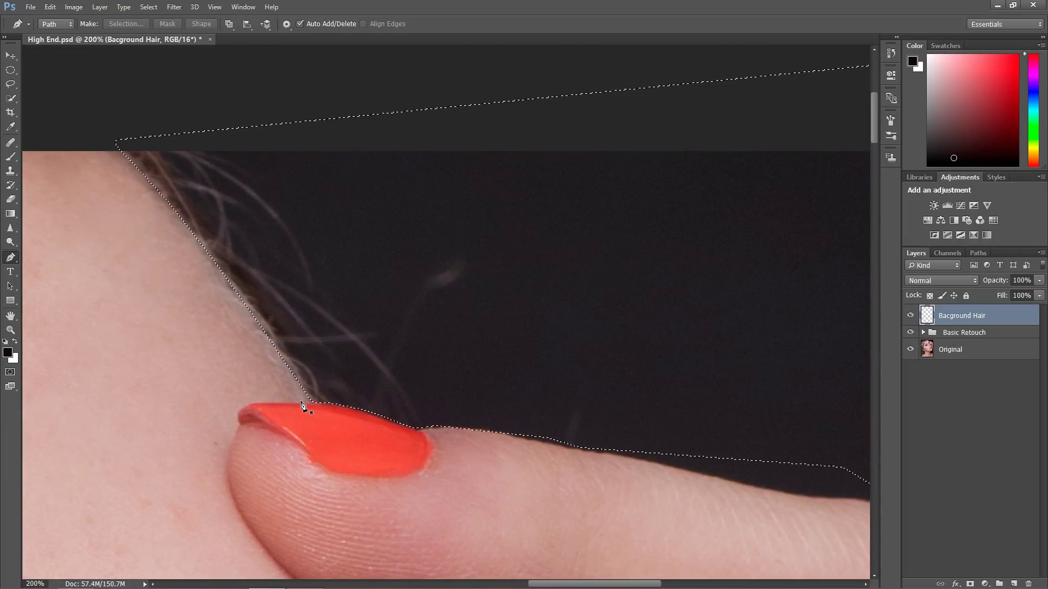
left_click(11, 171)
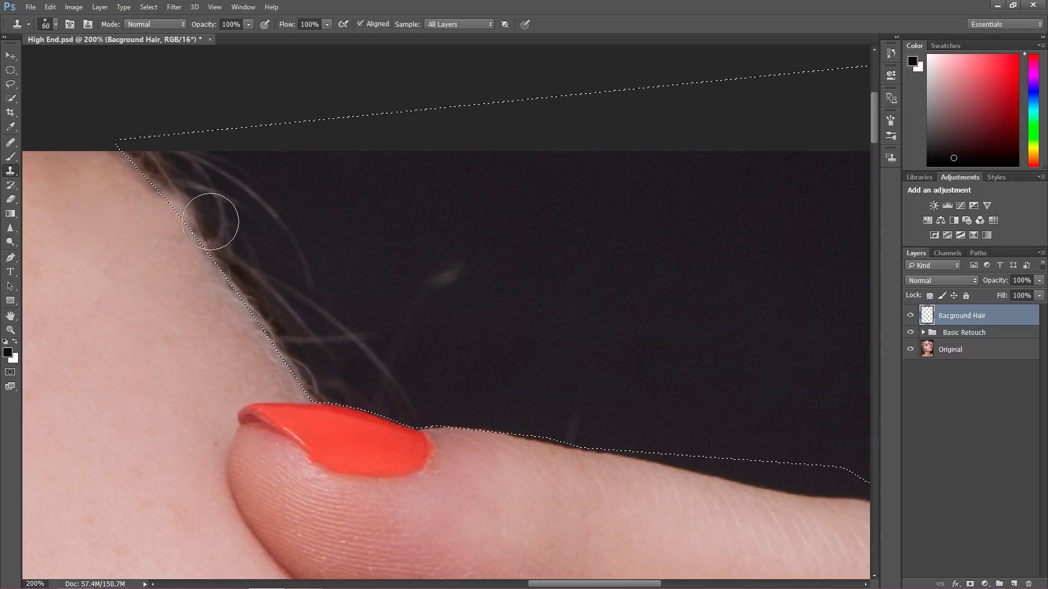
left_click(371, 193, "alt")
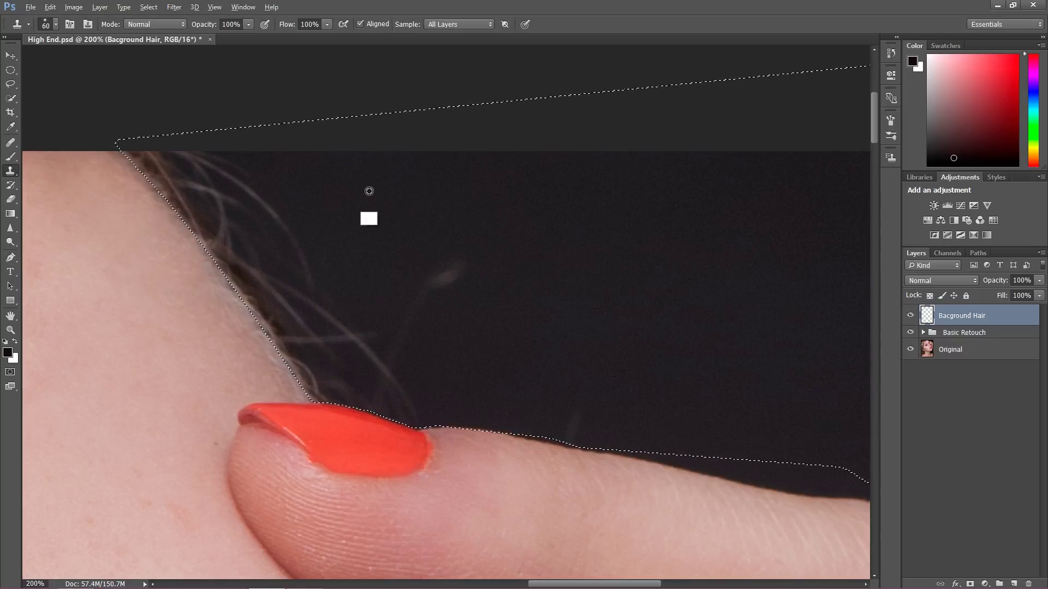
mouse_move(238, 175)
left_mouse_down()
mouse_move(175, 169)
mouse_move(182, 186)
left_mouse_up()
left_click(360, 180, "alt")
left_click_drag(262, 201, 203, 227)
left_click(362, 217, "alt")
mouse_move(301, 241)
left_mouse_down()
mouse_move(243, 260)
mouse_move(284, 337)
mouse_move(312, 342)
mouse_move(321, 369)
left_mouse_up()
- Clone freshly sampled background over the remaining strands above the fingernail and the light wisp in the dark area
left_click(433, 177, "alt")
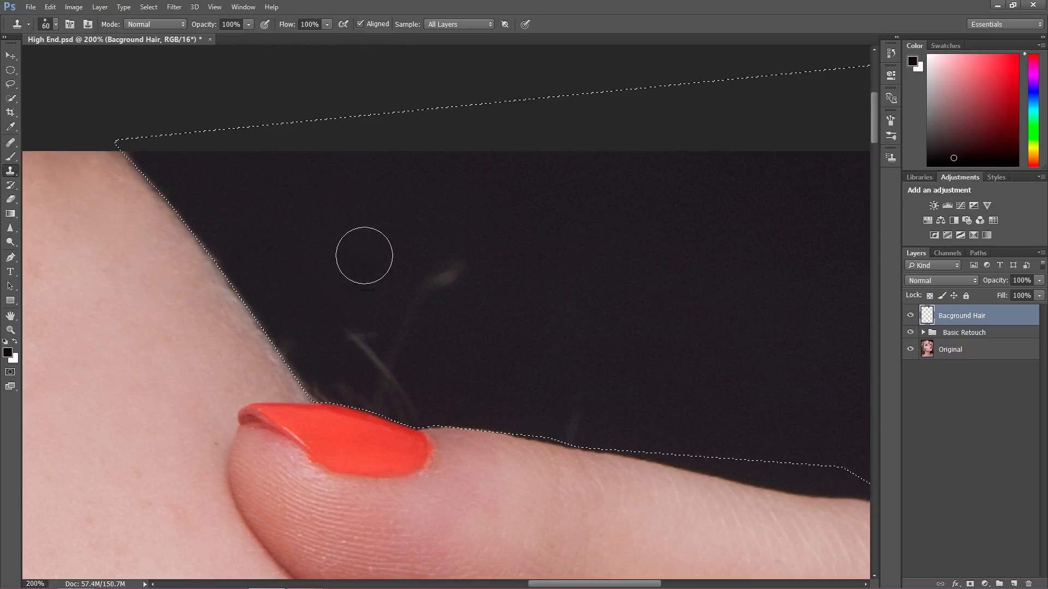
left_click(414, 208, "alt")
mouse_move(301, 333)
left_mouse_down()
mouse_move(331, 372)
mouse_move(342, 356)
mouse_move(371, 378)
mouse_move(392, 319)
mouse_move(461, 266)
mouse_move(411, 321)
mouse_move(404, 349)
mouse_move(416, 393)
left_mouse_up()
left_click(487, 266, "alt")
left_click(466, 313, "alt")
mouse_move(432, 295)
left_mouse_down()
mouse_move(402, 298)
mouse_move(463, 327)
left_mouse_up()
left_click(428, 295, "alt")
mouse_move(382, 299)
left_mouse_down()
mouse_move(363, 292)
mouse_move(390, 312)
left_mouse_up()
left_click(419, 257, "alt")
left_click_drag(321, 293, 350, 300)
- Clone clean background over the fine hairs above the index finger and on the knuckle at the photo's edge
mouse_move(528, 264)
left_mouse_down()
mouse_move(442, 261)
mouse_move(418, 322)
left_mouse_up()
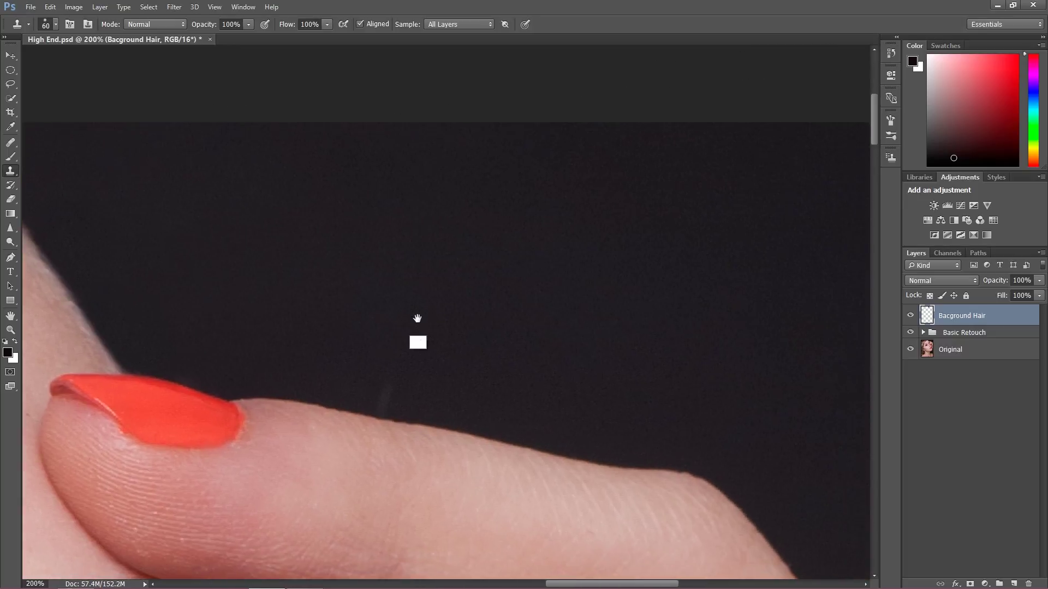
left_click_drag(585, 341, 380, 159)
key("ctrl+d")
left_click_drag(628, 303, 425, 218)
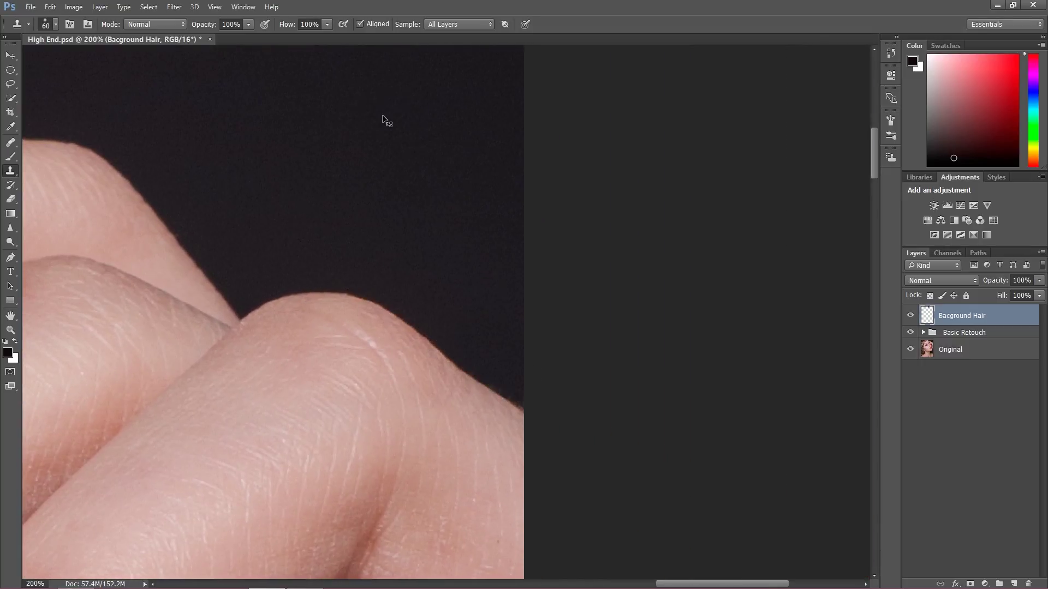
key("ctrl+minus")
key("ctrl+minus")
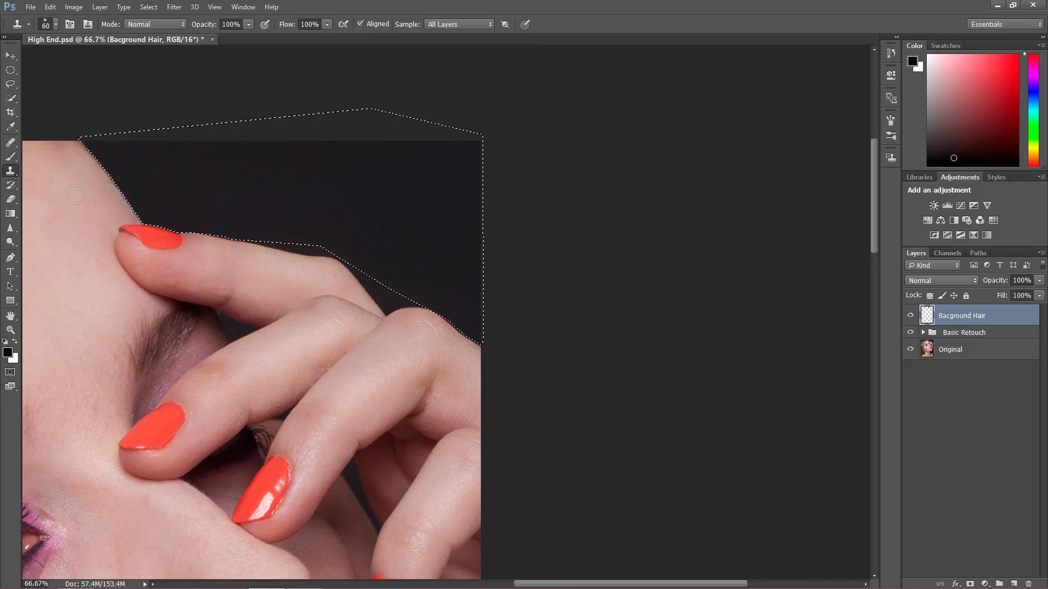
- Clear the selection and toggle the Bacground Hair layer's visibility to compare the retouch before and after
left_click(15, 61)
left_click(14, 70)
left_click(81, 105)
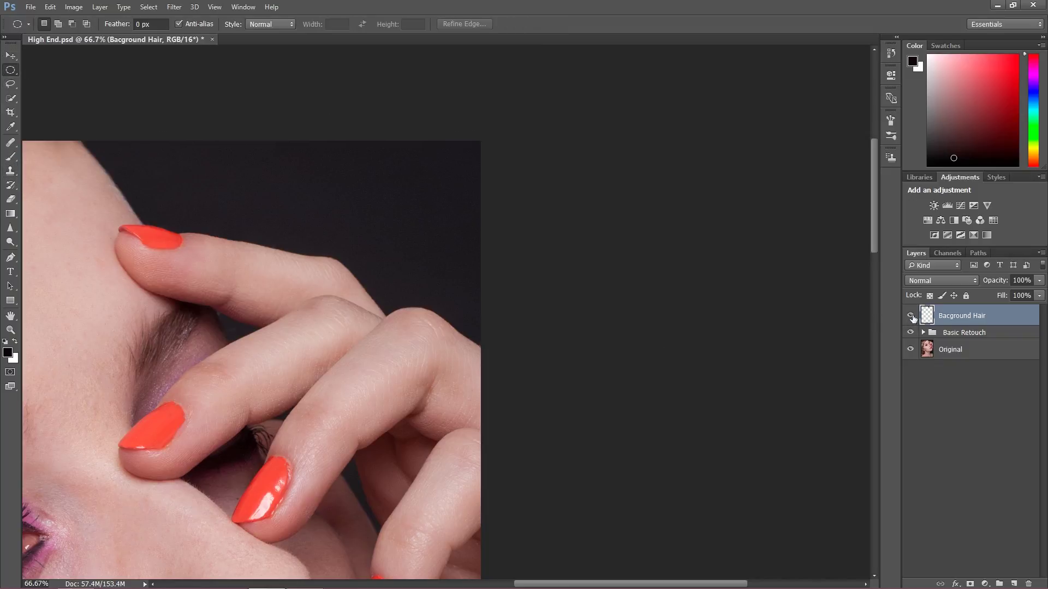
left_click(909, 318)
left_click(910, 319)
- Paint sampled dark background colour over the stray hairs between the neck and shoulder with a 45 px Brush
left_click_drag(361, 439, 441, 148)
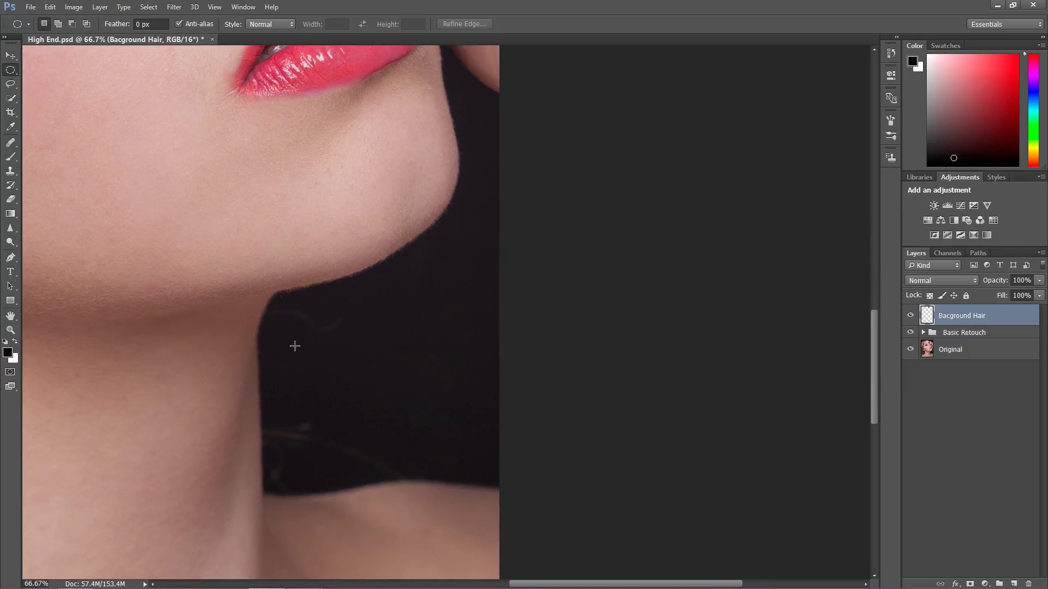
left_click_drag(285, 434, 344, 342)
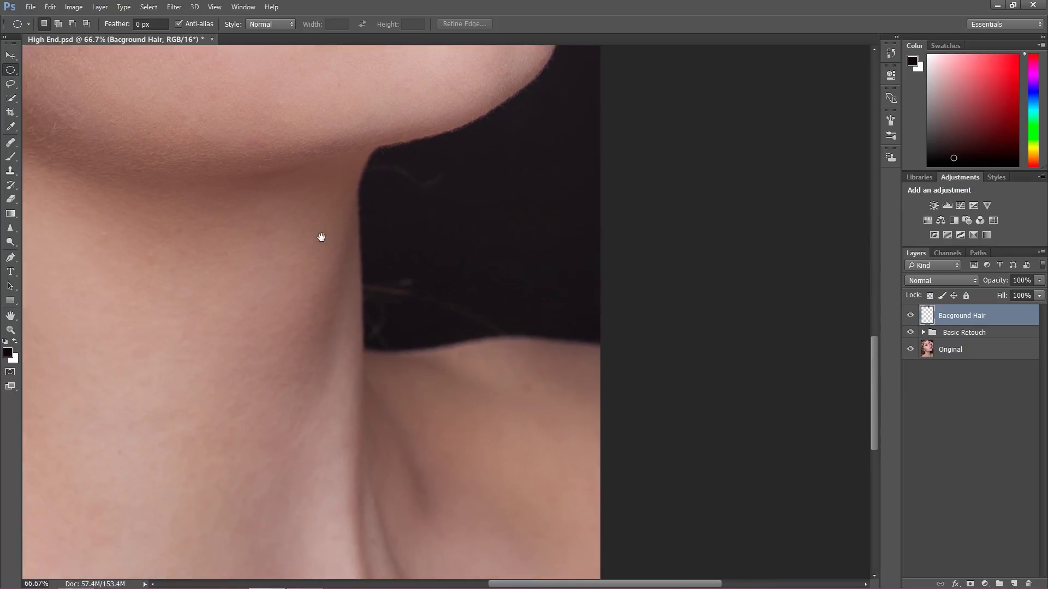
key("ctrl+plus")
key("ctrl+plus")
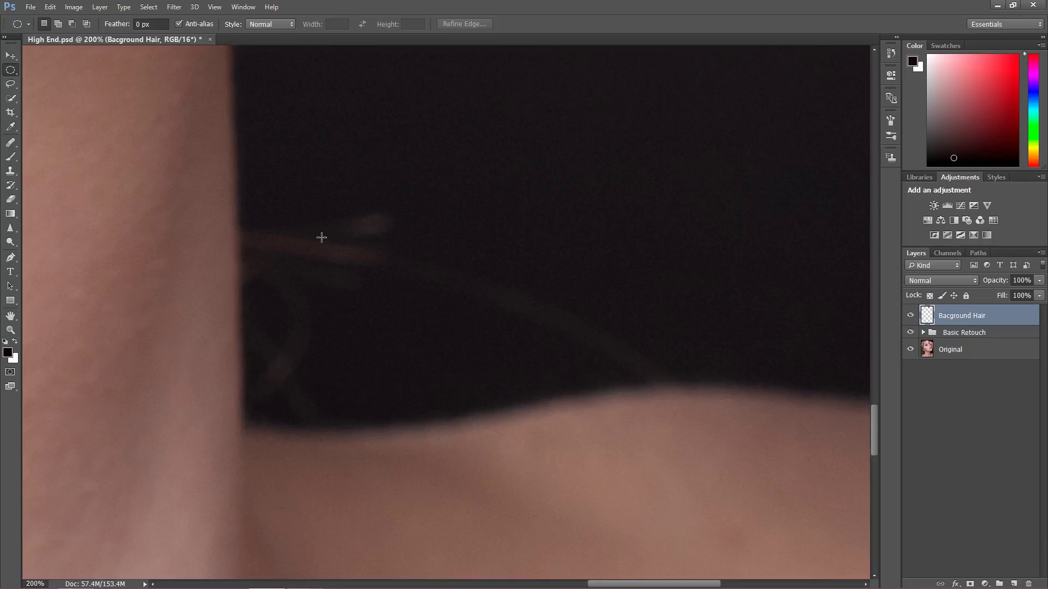
left_click(11, 157)
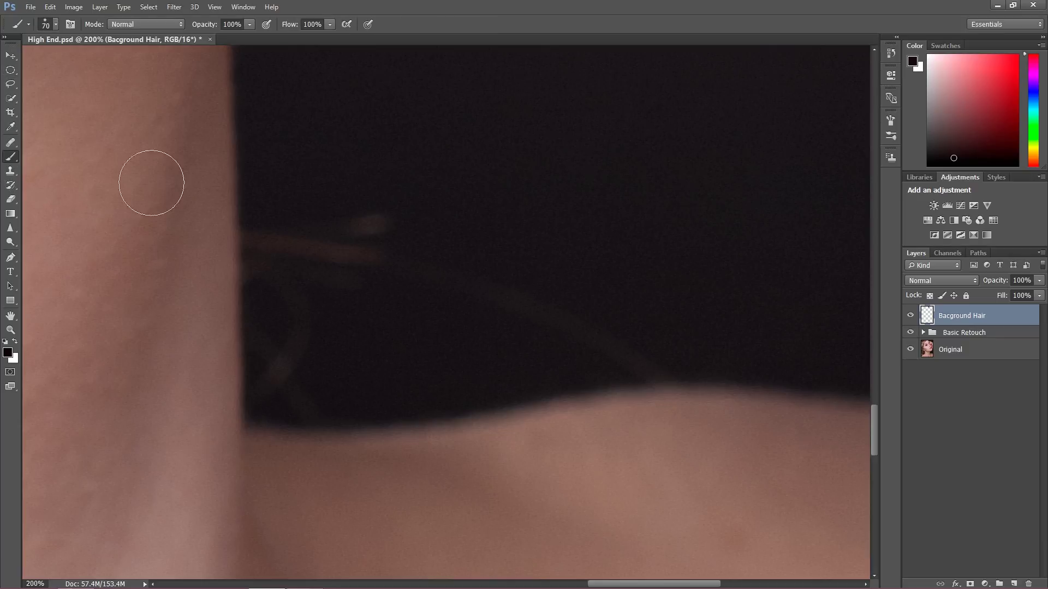
key("bracketleft")
left_click(280, 198, "alt")
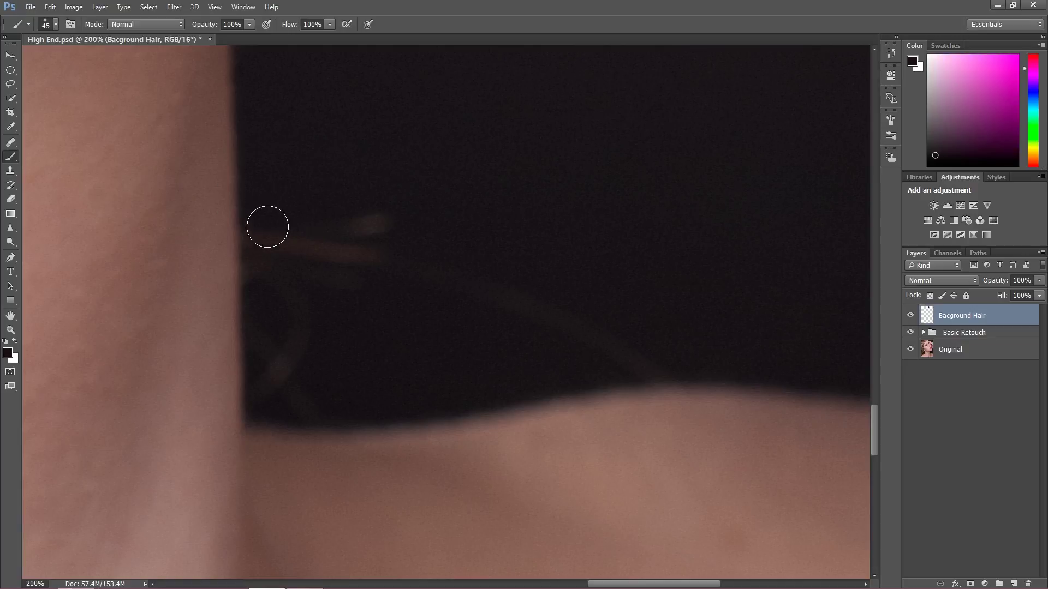
left_click(266, 268, "alt")
mouse_move(274, 319)
left_mouse_down()
mouse_move(271, 370)
mouse_move(292, 318)
left_mouse_up()
mouse_move(297, 254)
left_mouse_down()
mouse_move(349, 264)
mouse_move(365, 232)
mouse_move(390, 267)
mouse_move(497, 287)
left_mouse_up()
left_click(467, 234, "alt")
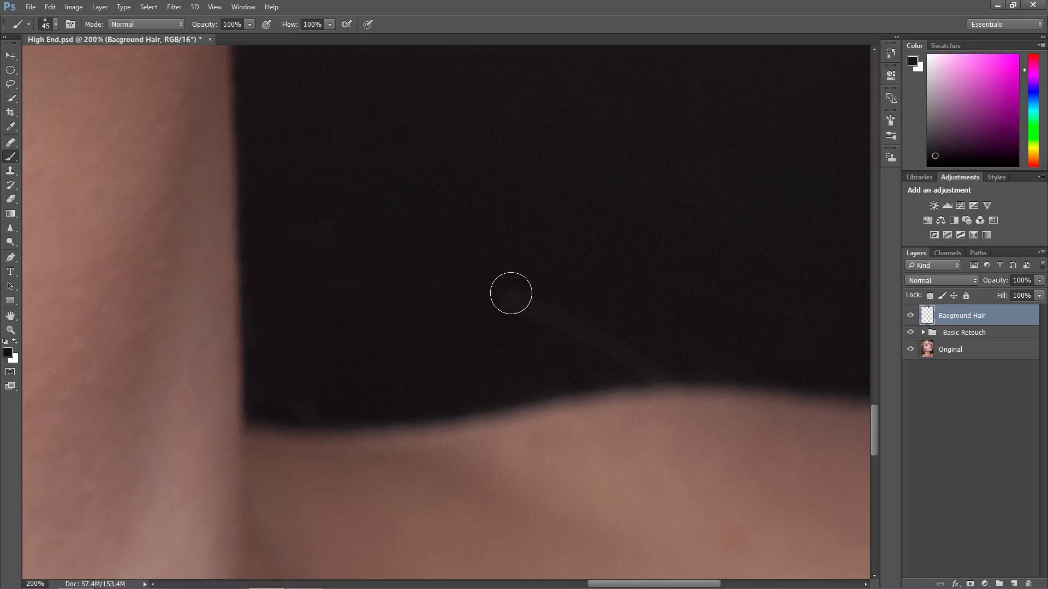
left_click(502, 236, "alt")
- Paint sampled background colour over the wavy strand and fine hairs where the chin meets the neck
left_click_drag(360, 195, 355, 420)
left_click_drag(322, 310, 367, 376)
left_click(331, 221, "alt")
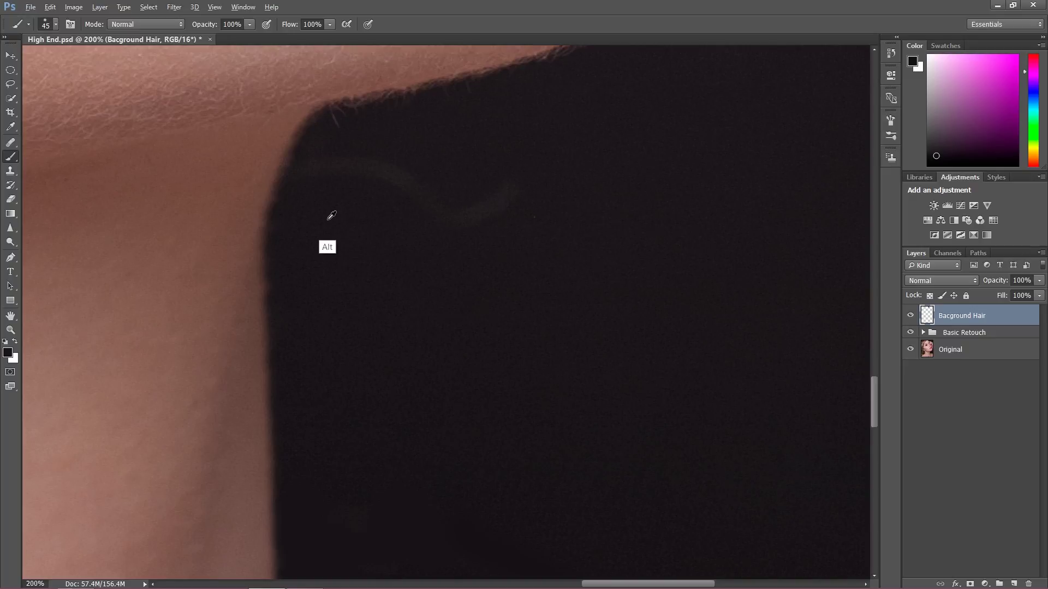
mouse_move(367, 176)
left_mouse_down()
mouse_move(437, 209)
mouse_move(523, 187)
left_mouse_up()
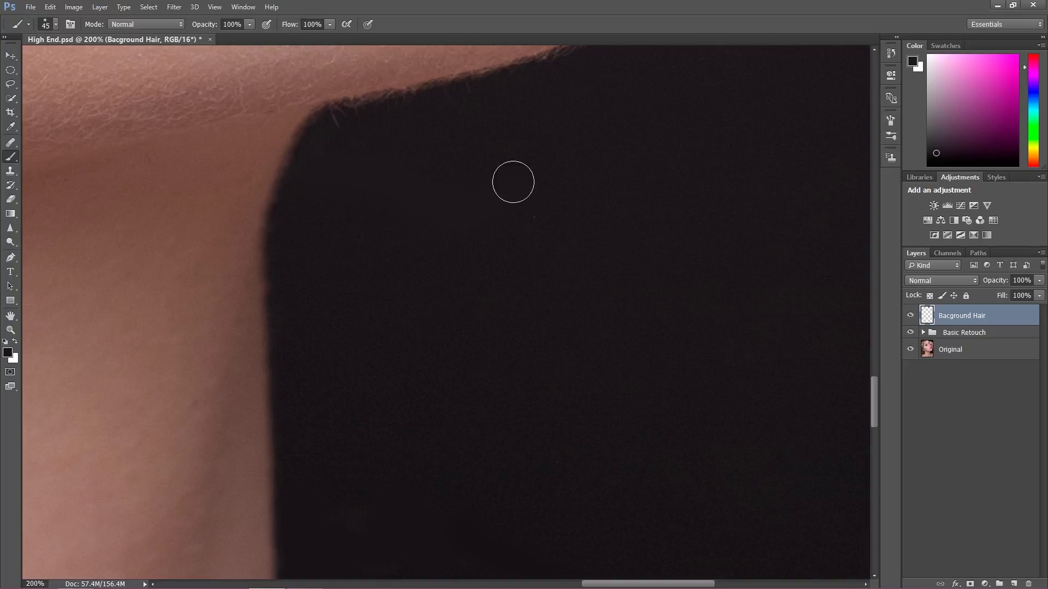
left_click(360, 151, "alt")
left_click_drag(347, 134, 401, 115)
- Paint freshly sampled background colour over the fine hairs along the underside of the jaw
left_click_drag(486, 248, 362, 320)
left_click(587, 119, "alt")
left_click_drag(596, 83, 443, 183)
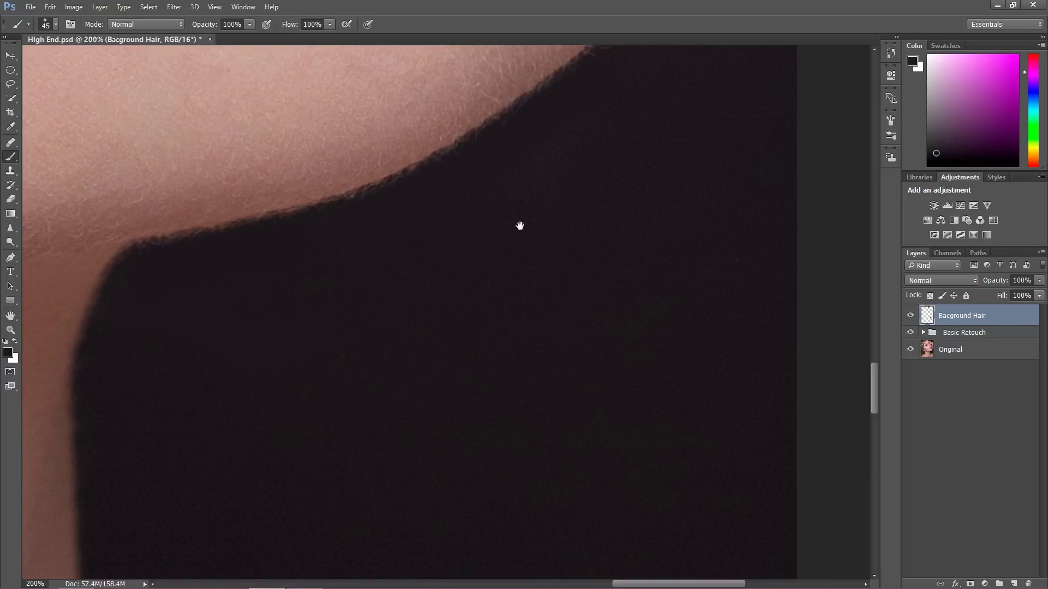
left_click_drag(519, 225, 421, 285)
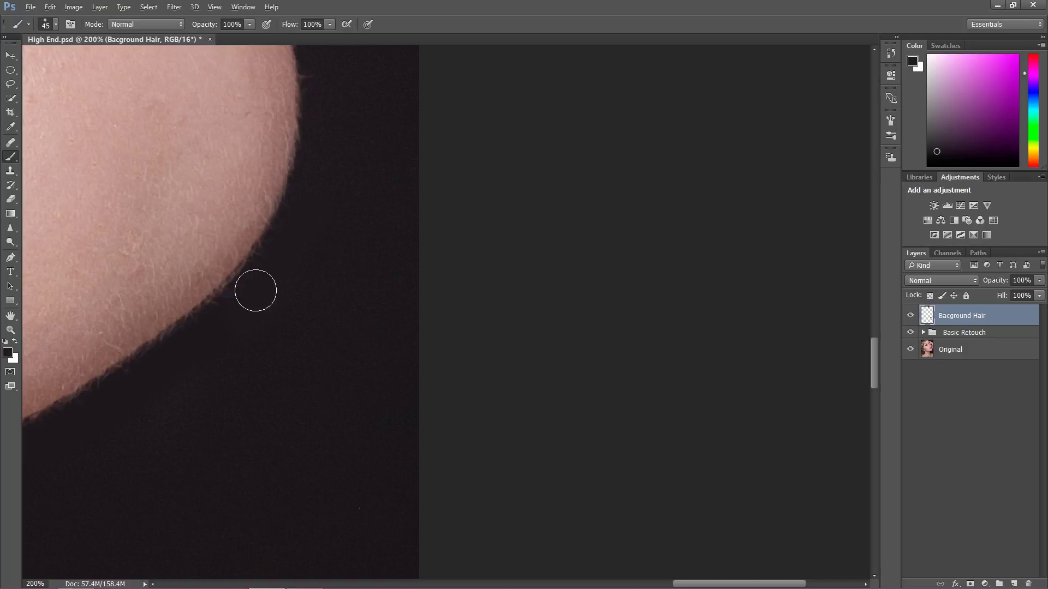
- Paint sampled background colour over the stray hairs protruding from the front edge of the chin
left_click_drag(335, 213, 332, 351)
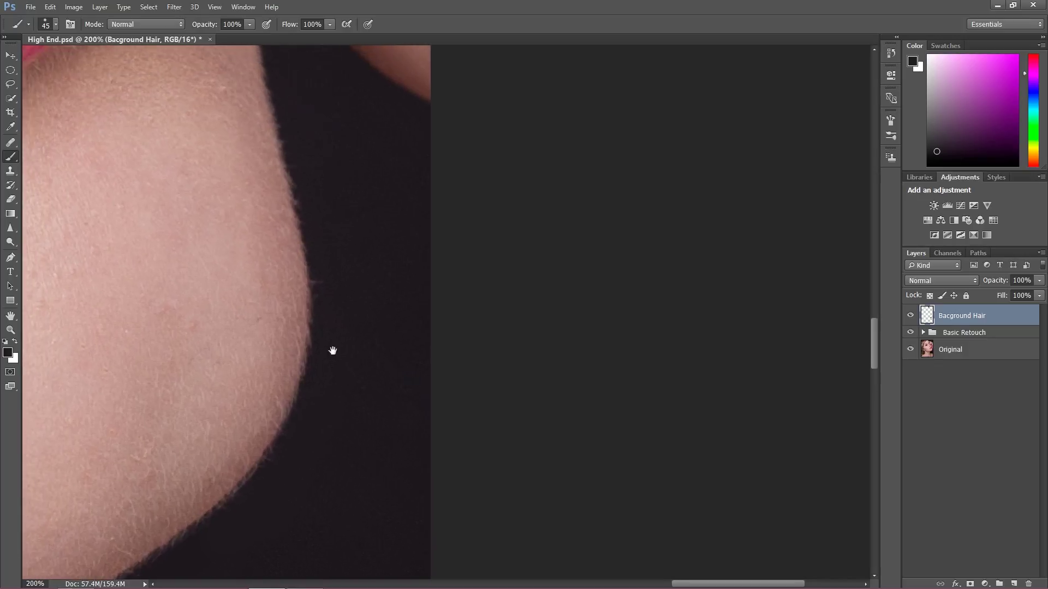
left_click(343, 160, "alt")
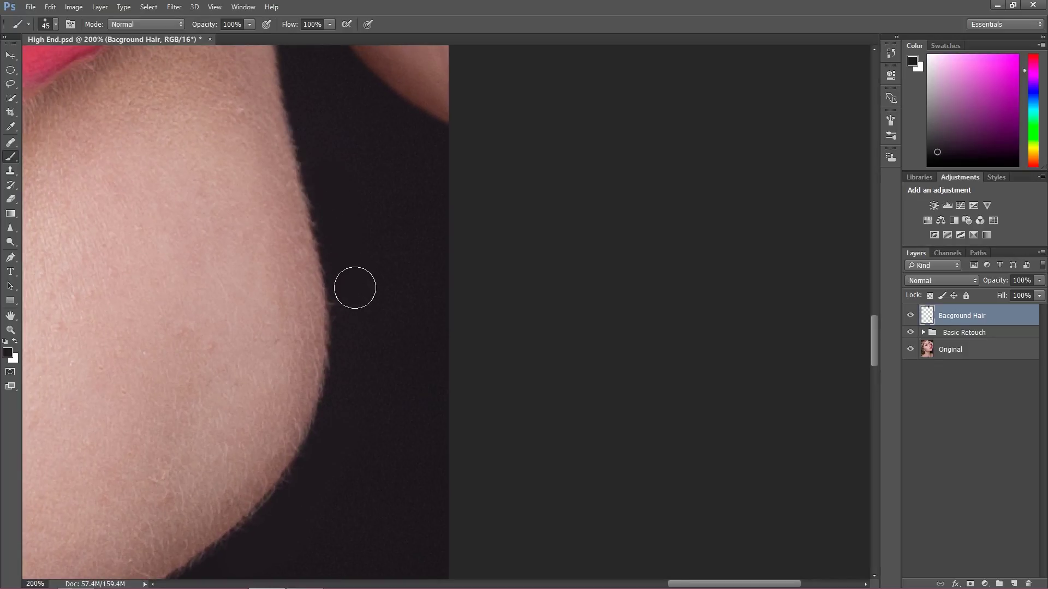
left_click(356, 209, "alt")
left_click_drag(344, 233, 361, 307)
left_click_drag(372, 244, 369, 333)
- Examine the neck and the loose hairs against the dark gap above the shoulder in the photo's lower left corner
scroll(303, 281, "down", 3)
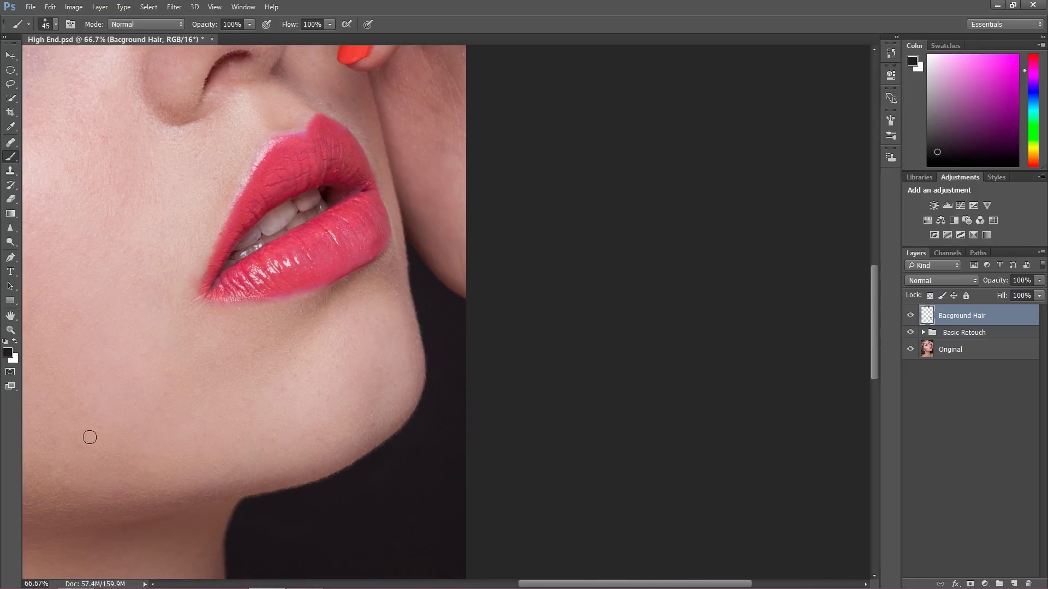
mouse_move(129, 435)
left_mouse_down()
mouse_move(323, 218)
mouse_move(464, 112)
mouse_move(496, 67)
left_mouse_up()
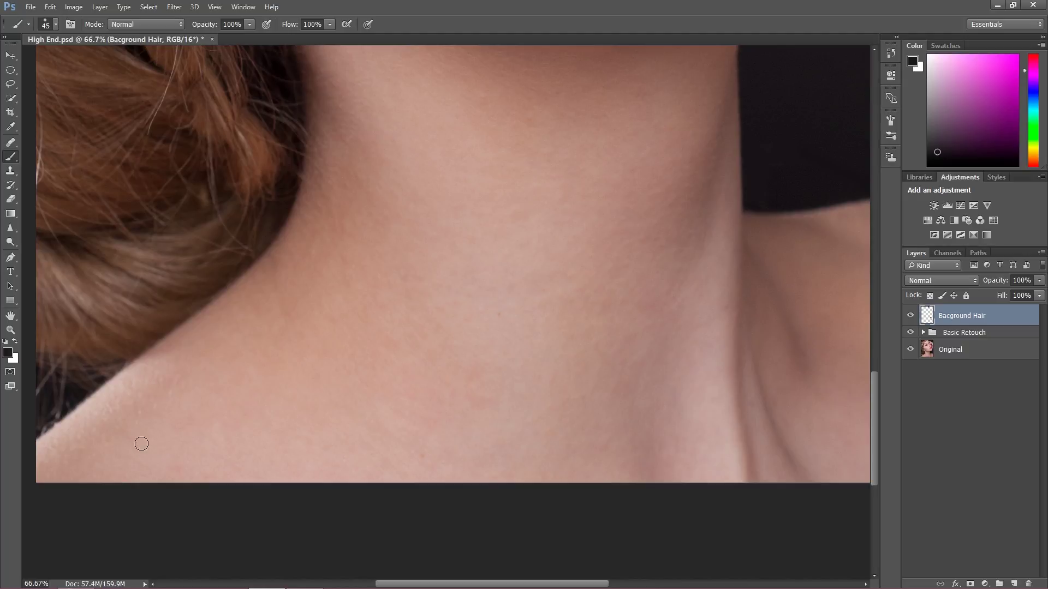
left_click_drag(88, 434, 401, 304)
key("ctrl+plus")
key("ctrl+plus")
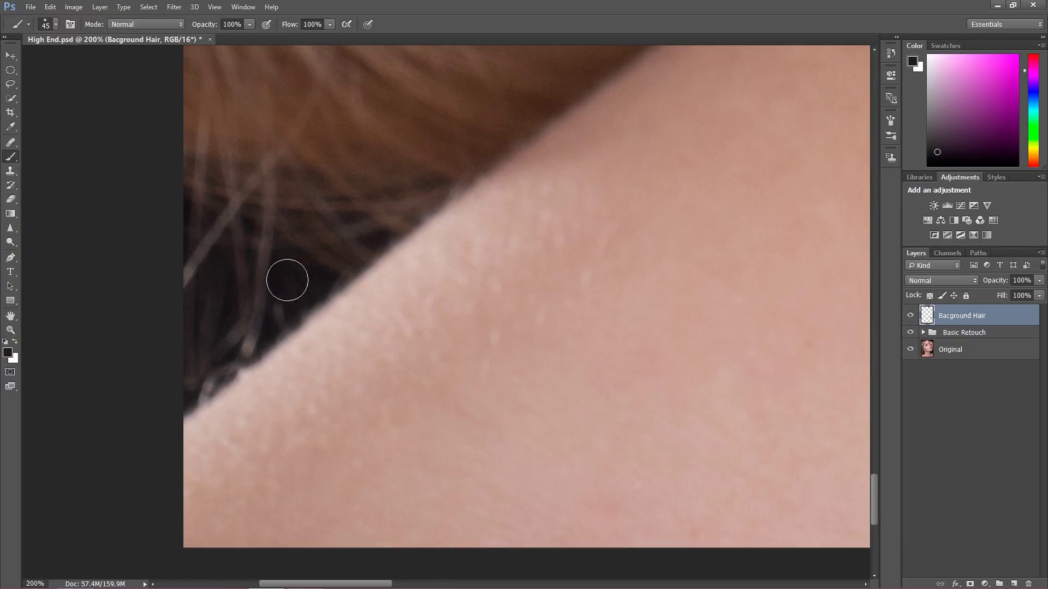
left_click_drag(418, 292, 358, 304)
key("ctrl+minus")
key("ctrl+minus")
key("ctrl+minus")
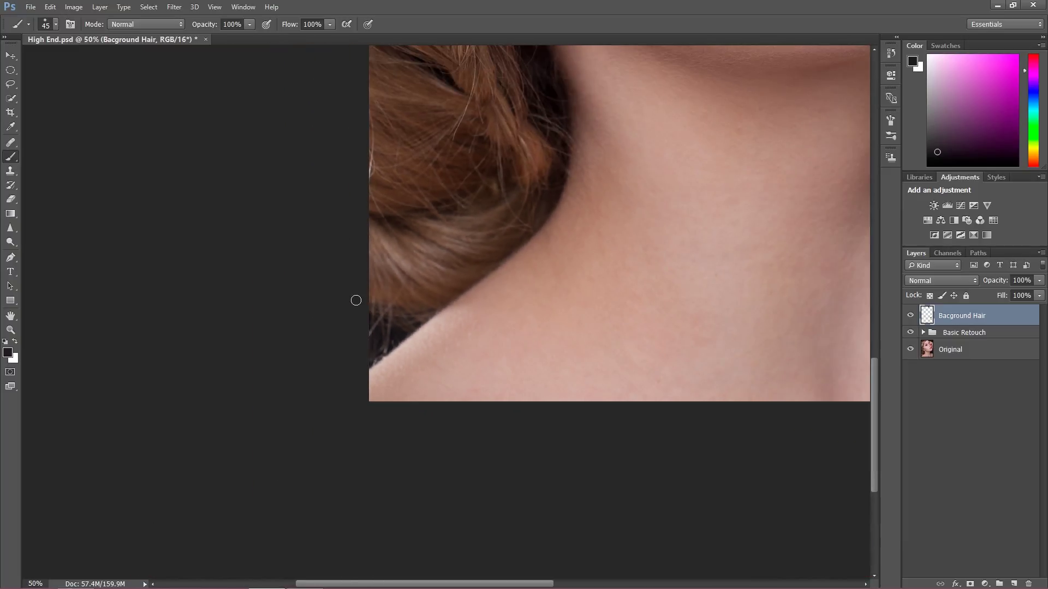
mouse_move(484, 232)
left_mouse_down()
mouse_move(456, 248)
mouse_move(289, 270)
left_mouse_up()
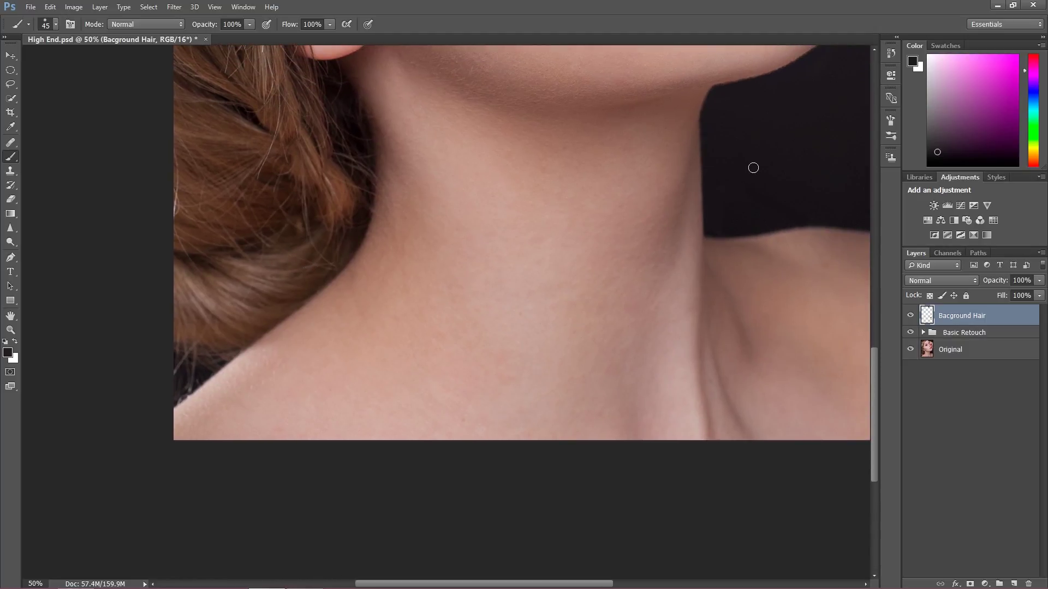
left_click_drag(278, 372, 524, 295)
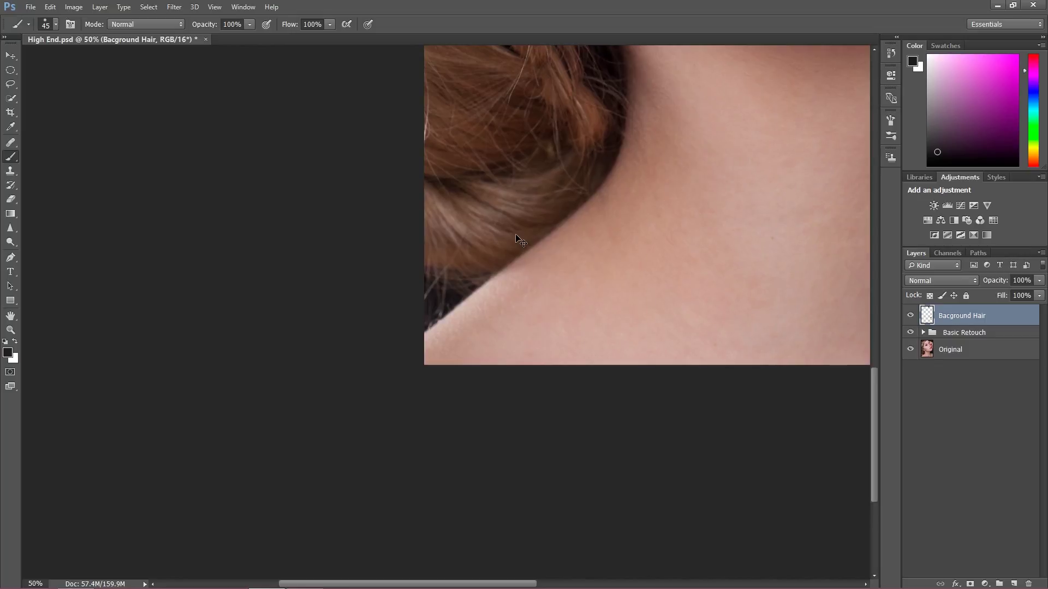
key("ctrl+plus")
key("ctrl+plus")
key("ctrl+plus")
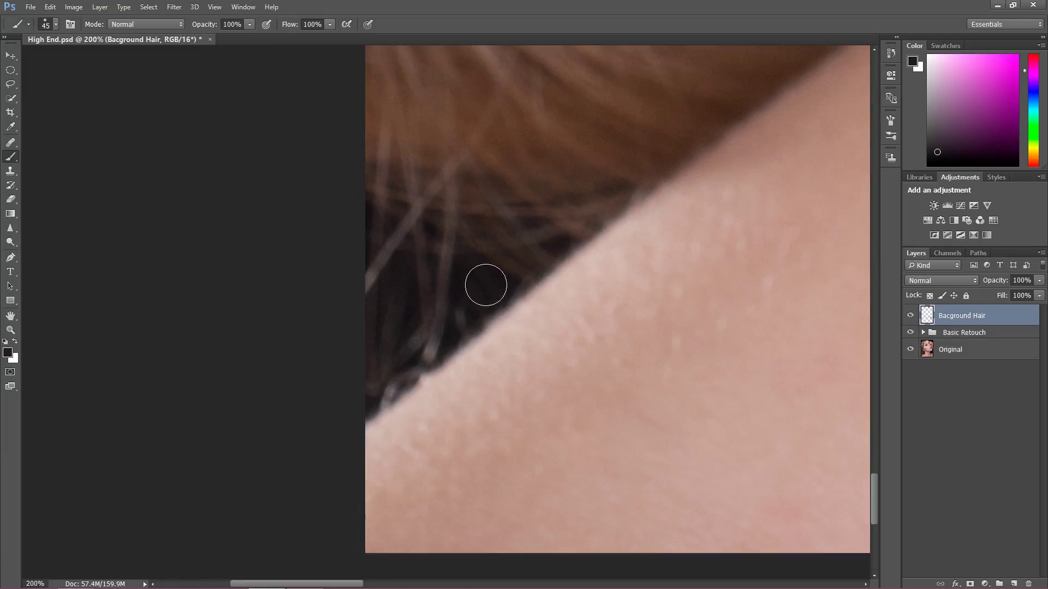
- Paint sampled background colour over the loose hairs in the dark gap between the hair and the shoulder
key("alt")
left_click(488, 279, "alt")
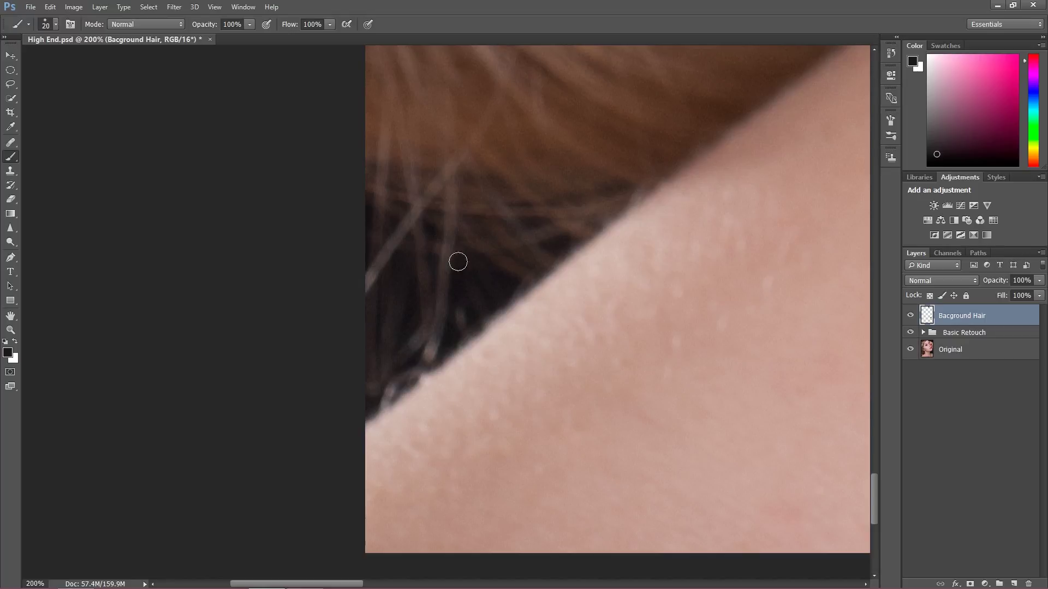
mouse_move(448, 256)
left_mouse_down()
mouse_move(444, 291)
mouse_move(443, 280)
mouse_move(453, 290)
mouse_move(441, 266)
mouse_move(393, 250)
mouse_move(375, 283)
left_mouse_up()
left_click(467, 285, "alt")
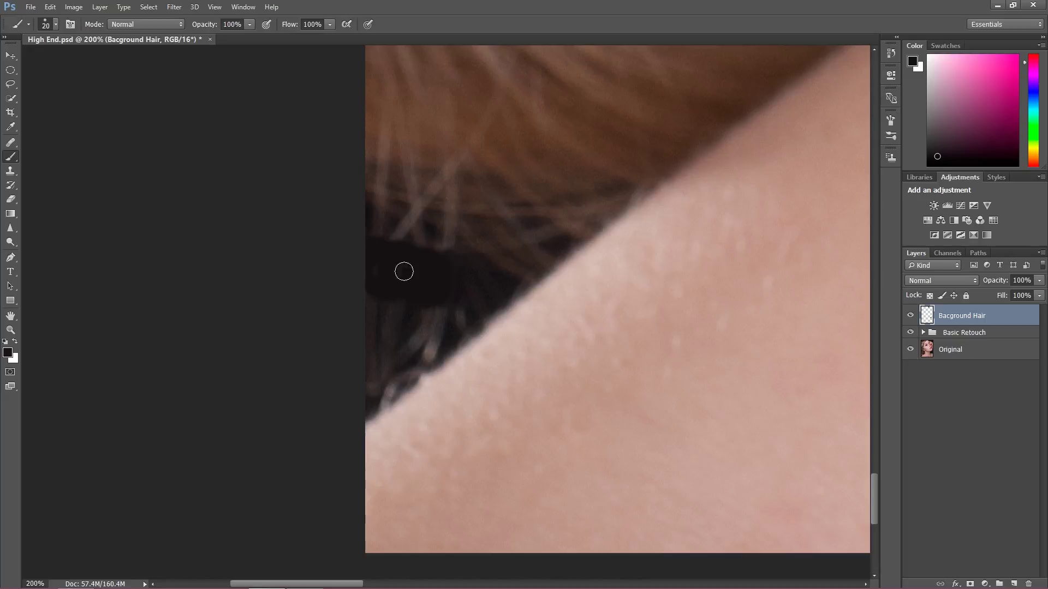
mouse_move(380, 222)
left_mouse_down()
mouse_move(454, 244)
mouse_move(470, 234)
mouse_move(386, 213)
mouse_move(398, 206)
mouse_move(424, 223)
left_mouse_up()
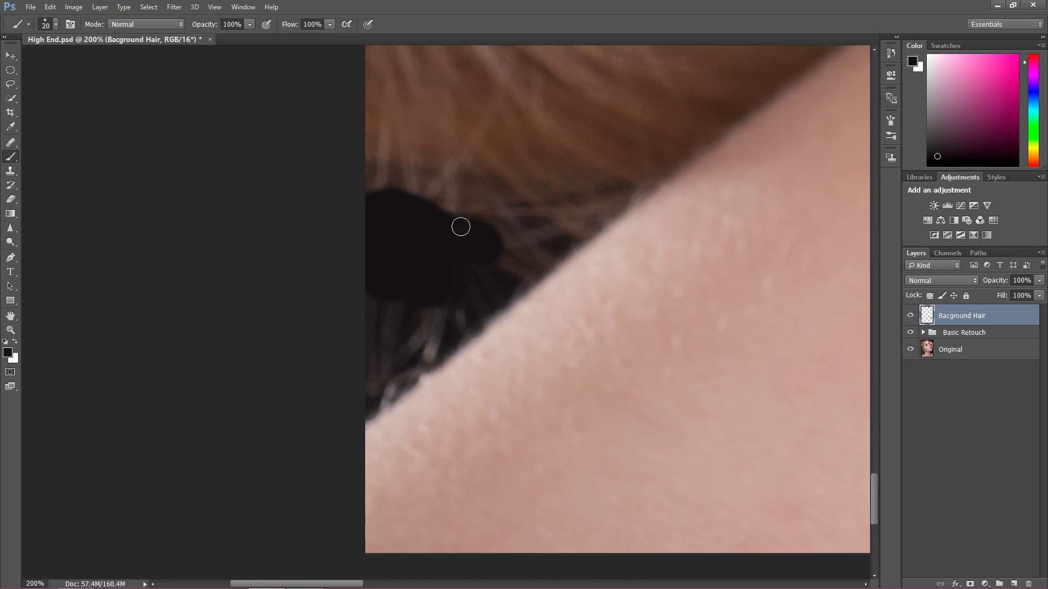
mouse_move(486, 239)
left_mouse_down()
mouse_move(486, 277)
mouse_move(490, 268)
mouse_move(466, 276)
mouse_move(435, 320)
mouse_move(409, 295)
mouse_move(373, 305)
left_mouse_up()
mouse_move(431, 324)
left_mouse_down()
mouse_move(369, 336)
mouse_move(400, 341)
mouse_move(365, 369)
mouse_move(390, 370)
mouse_move(433, 341)
left_mouse_up()
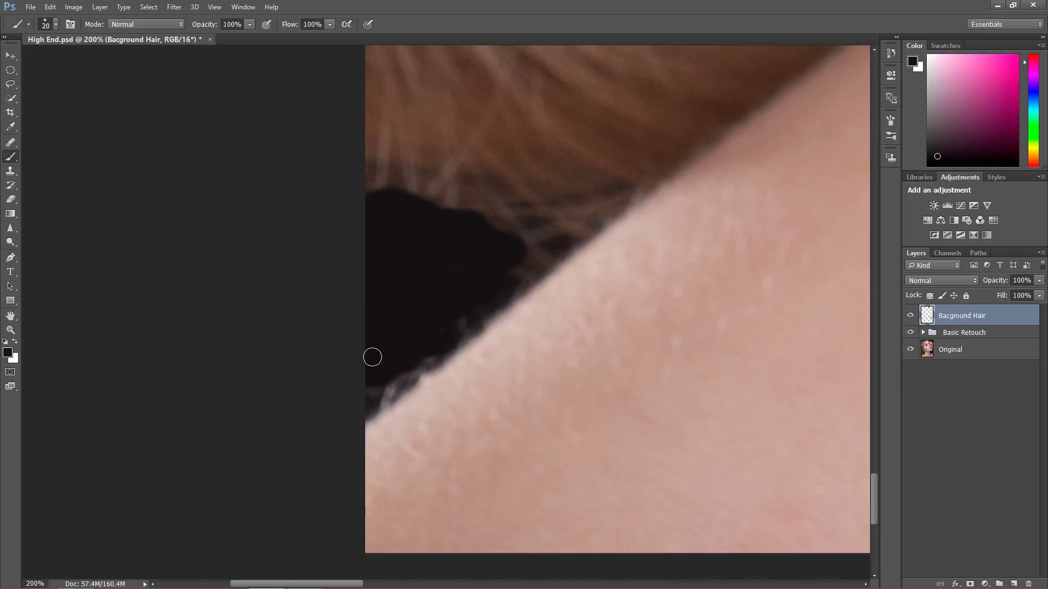
- Clone dark background with the Clone Stamp over the remaining hairs below the hair mass and along the shoulder's edge
left_click(11, 170)
key("alt")
left_click(392, 237, "alt")
mouse_move(374, 204)
left_mouse_down()
mouse_move(431, 204)
mouse_move(536, 234)
left_mouse_up()
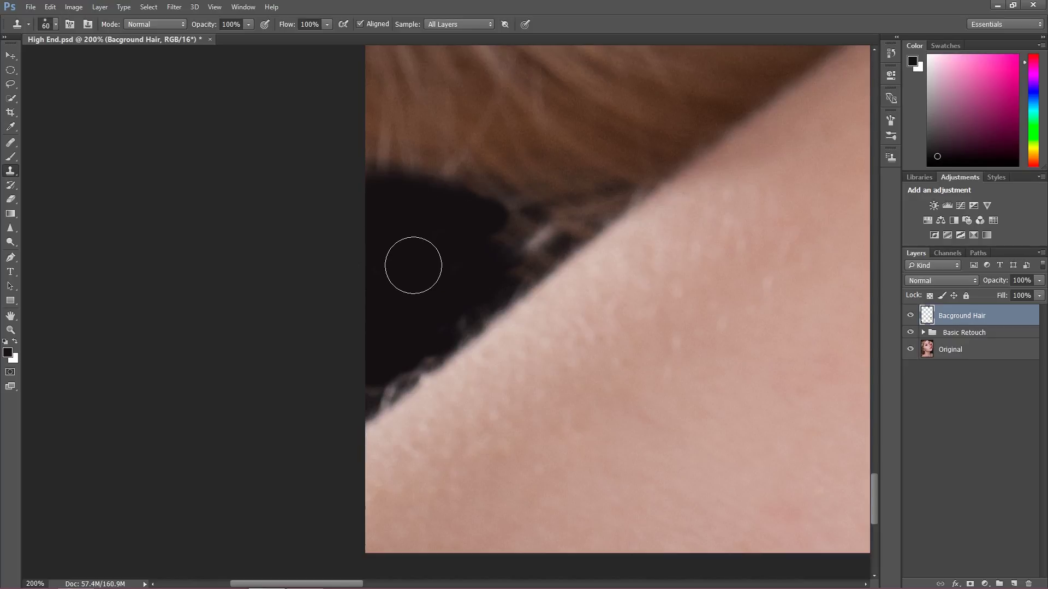
key("bracketleft")
key("bracketleft")
mouse_move(397, 268)
left_mouse_down()
mouse_move(440, 298)
mouse_move(477, 301)
mouse_move(385, 378)
left_mouse_up()
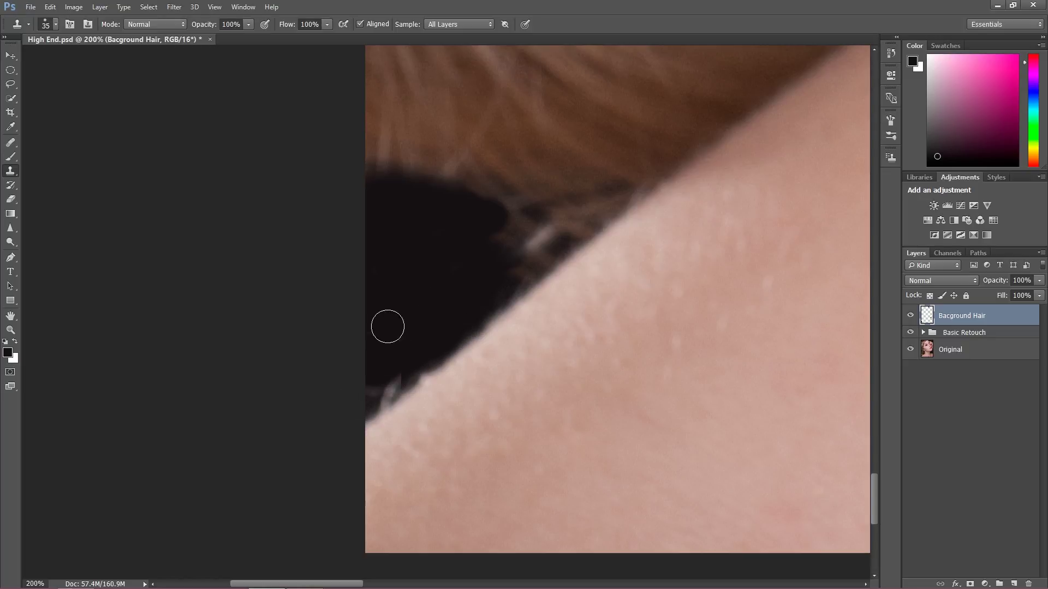
mouse_move(401, 355)
left_mouse_down()
mouse_move(376, 382)
mouse_move(392, 353)
left_mouse_up()
- Clone dark background over the hairs in the narrowing gap and along the lower contour of the hair
left_click(439, 274, "alt")
mouse_move(512, 268)
left_mouse_down()
mouse_move(548, 246)
mouse_move(504, 229)
left_mouse_up()
left_click(440, 279, "alt")
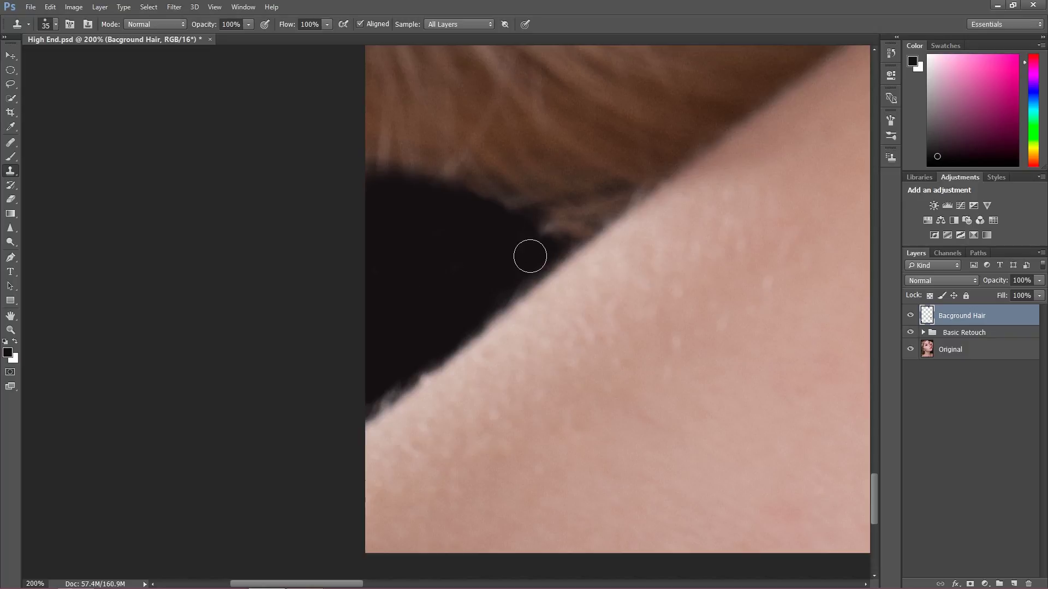
left_click(384, 192, "alt")
mouse_move(373, 170)
left_mouse_down()
mouse_move(491, 195)
mouse_move(544, 220)
mouse_move(531, 214)
mouse_move(573, 216)
mouse_move(558, 213)
left_mouse_up()
left_click(479, 222, "alt")
left_click(393, 227, "alt")
left_click(480, 221, "alt")
left_click(499, 217, "alt")
left_click_drag(480, 200, 461, 197)
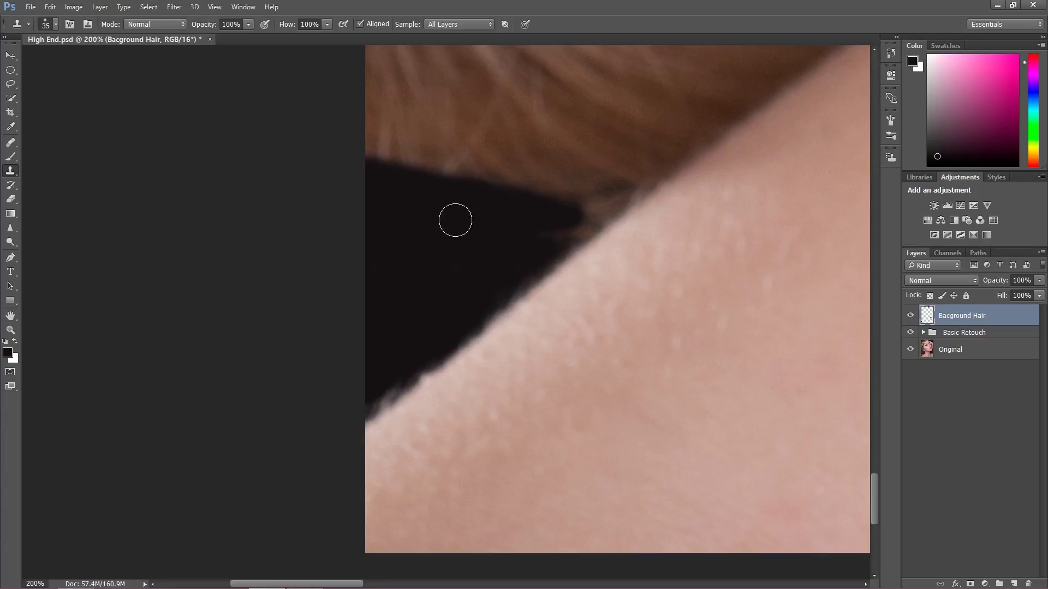
- Extend the cloned dark background into the narrow corner where the hair meets the shoulder, using a 20 px Clone Stamp for the tip
key("alt")
left_click(498, 248, "alt")
mouse_move(573, 218)
left_mouse_down()
mouse_move(594, 220)
mouse_move(564, 239)
left_mouse_up()
left_click(551, 227, "alt")
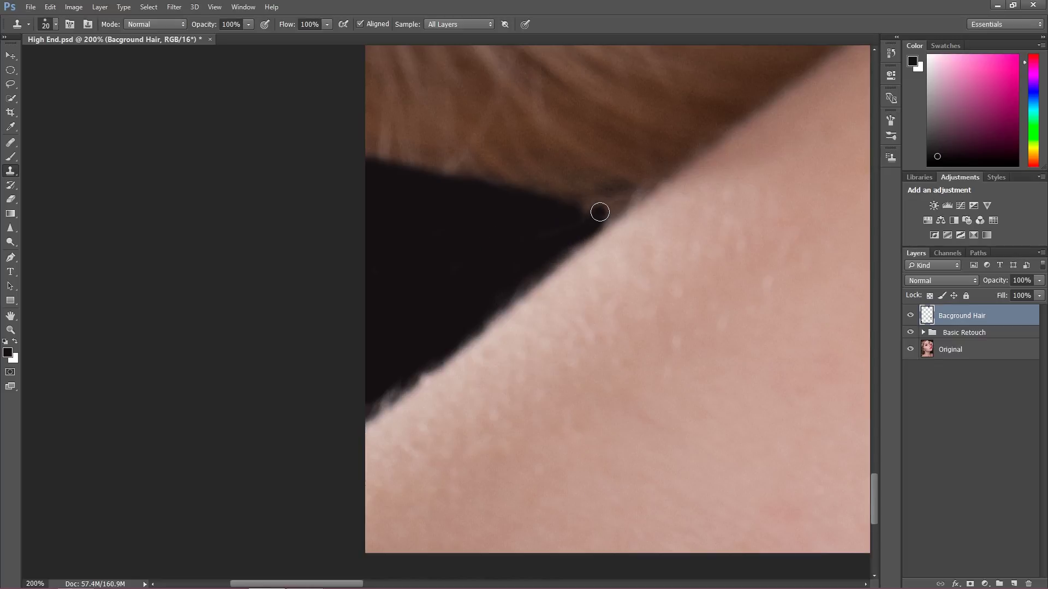
mouse_move(562, 213)
left_mouse_down()
mouse_move(580, 220)
mouse_move(605, 208)
mouse_move(538, 231)
left_mouse_up()
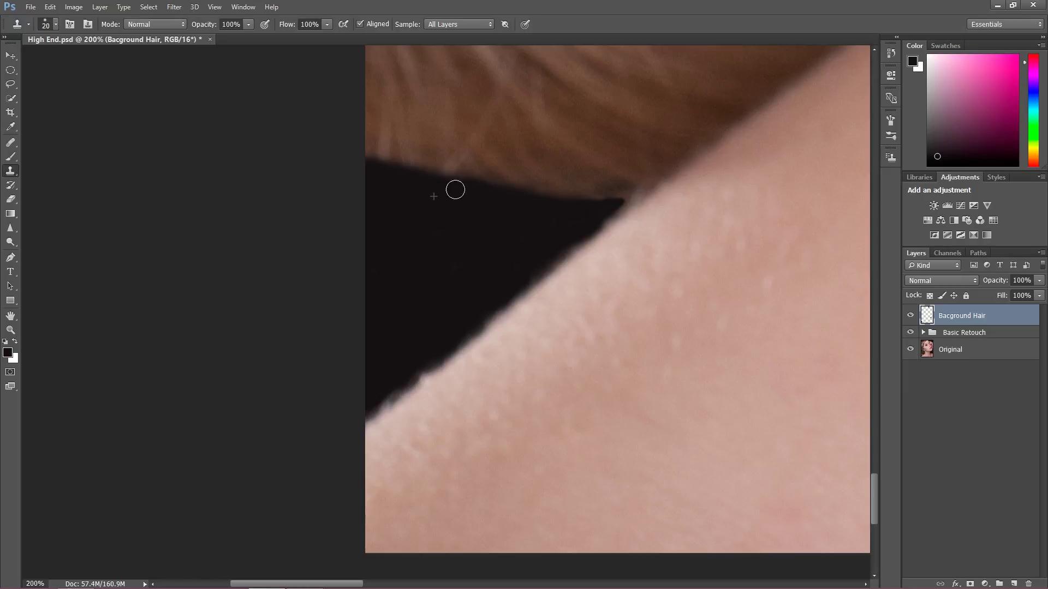
- Refine the hair's lower edge above the shoulder gap with cloned background, undoing the stroke that stamps a skin-coloured spot
mouse_move(411, 283)
left_mouse_down()
mouse_move(341, 344)
mouse_move(344, 323)
left_mouse_up()
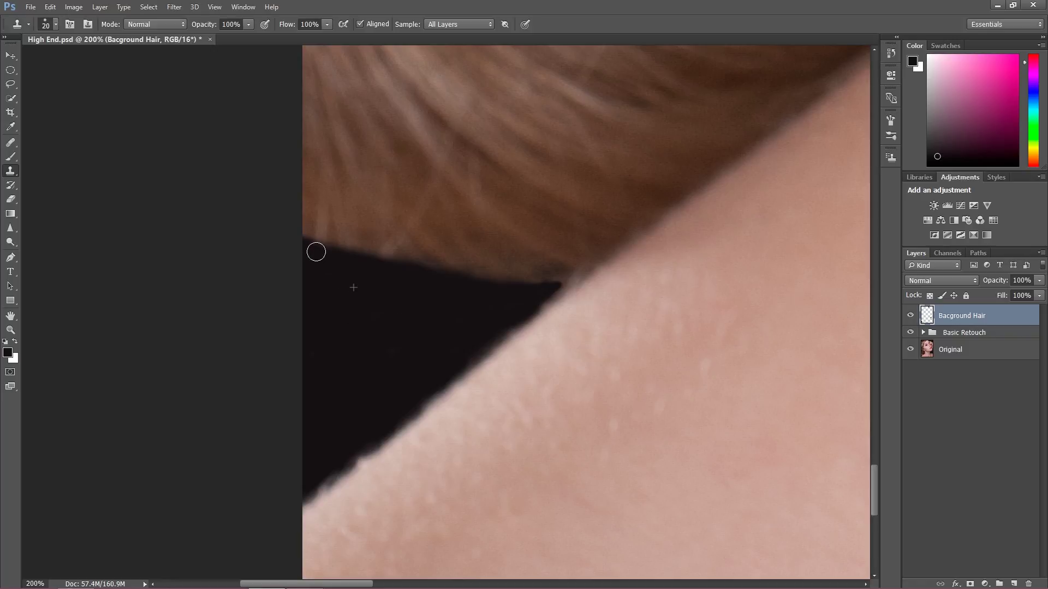
left_click_drag(477, 301, 465, 303)
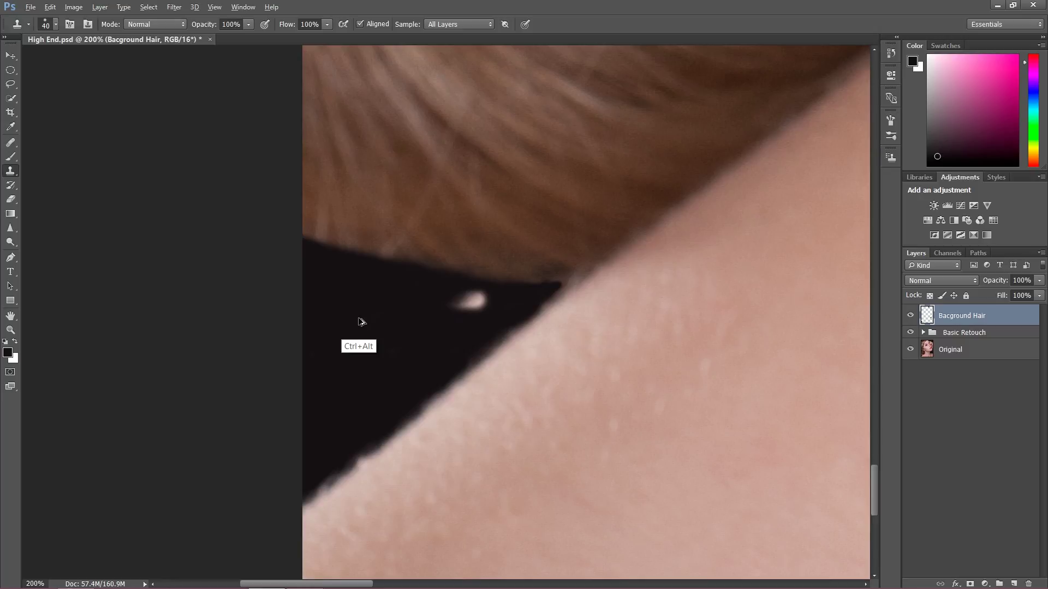
key("ctrl+z")
mouse_move(290, 248)
left_mouse_down()
mouse_move(398, 285)
mouse_move(500, 293)
left_mouse_up()
left_click(346, 312, "alt")
left_click(429, 344, "alt")
left_click_drag(493, 301, 520, 299)
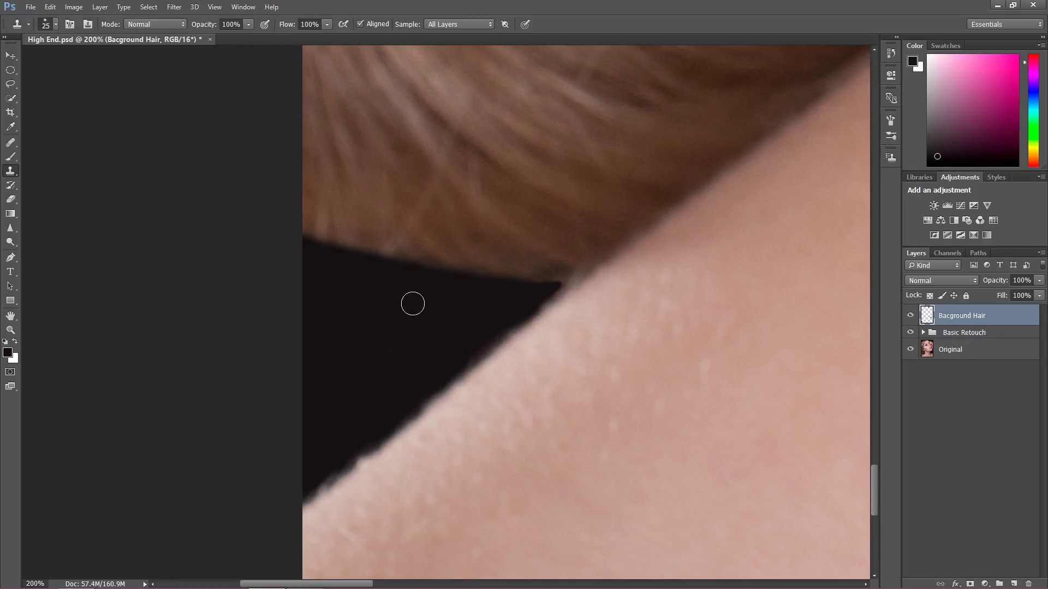
- Examine the whole portrait and the loose hairs in the shadow between the braid and the neck below the earlobe
key("ctrl+minus")
key("ctrl+minus")
key("ctrl+minus")
key("ctrl+minus")
key("ctrl+minus")
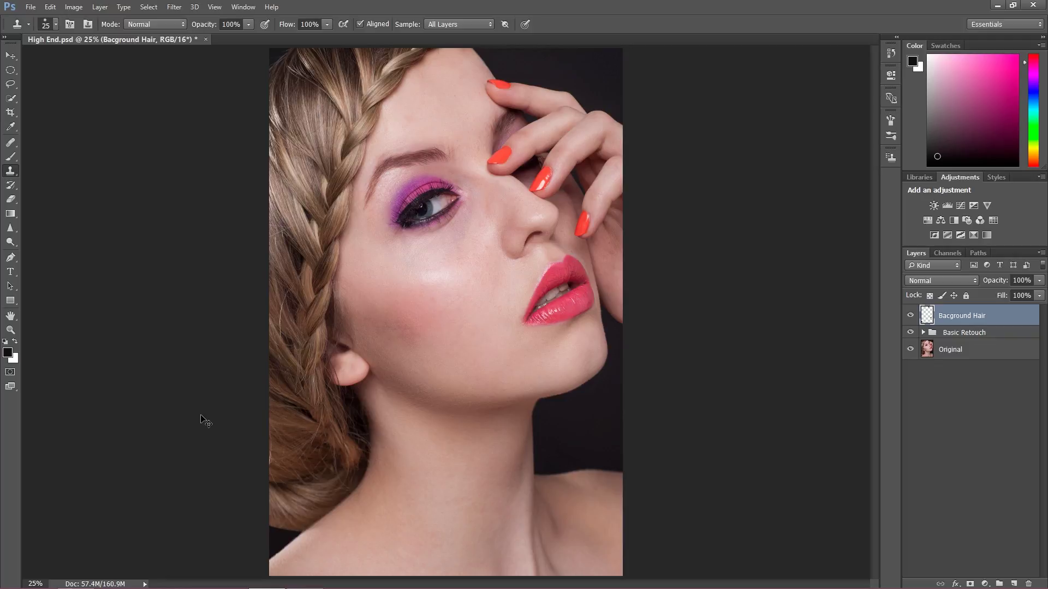
key("ctrl+plus")
key("ctrl+plus")
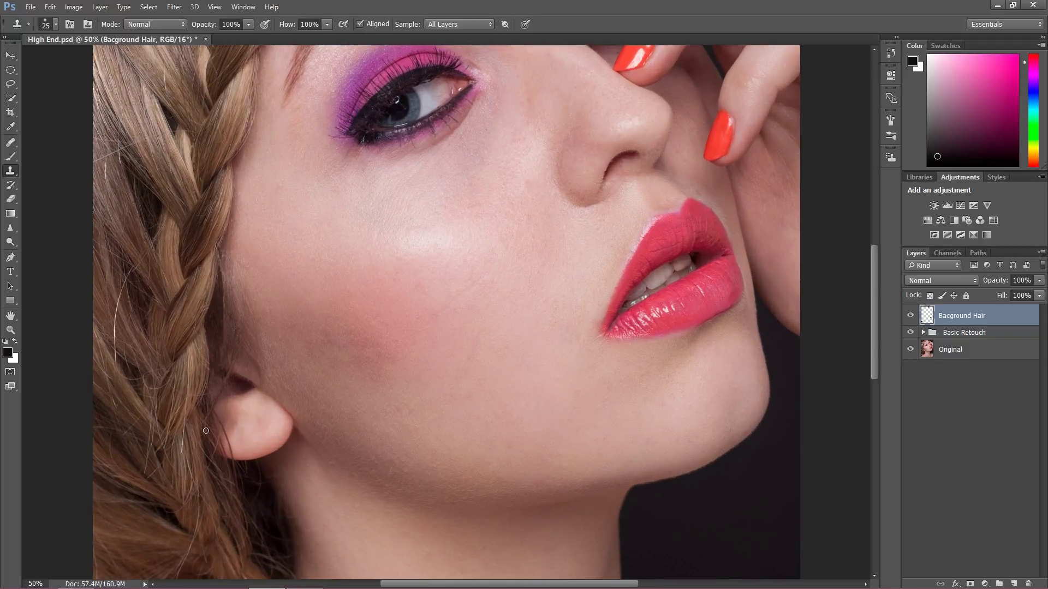
left_click_drag(215, 470, 330, 202)
scroll(330, 202, "up", 5)
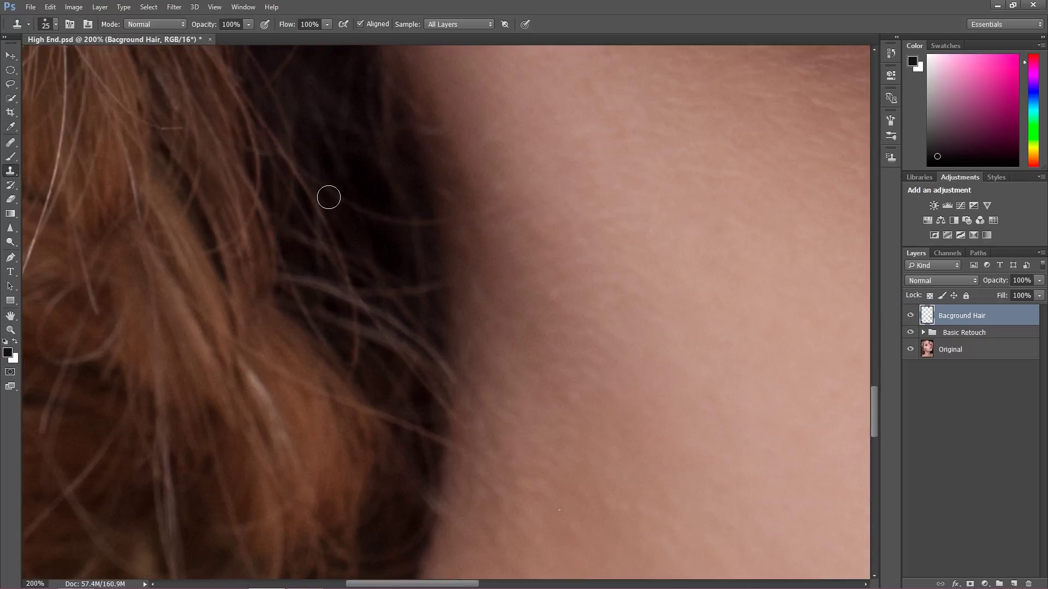
key("ctrl+minus")
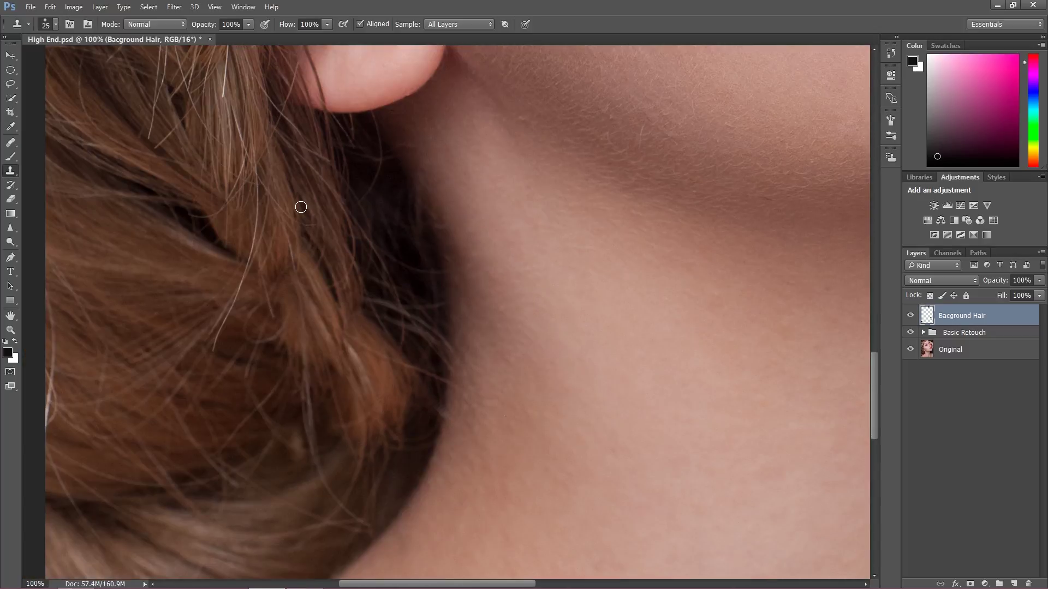
mouse_move(400, 278)
left_mouse_down()
mouse_move(375, 339)
mouse_move(385, 326)
left_mouse_up()
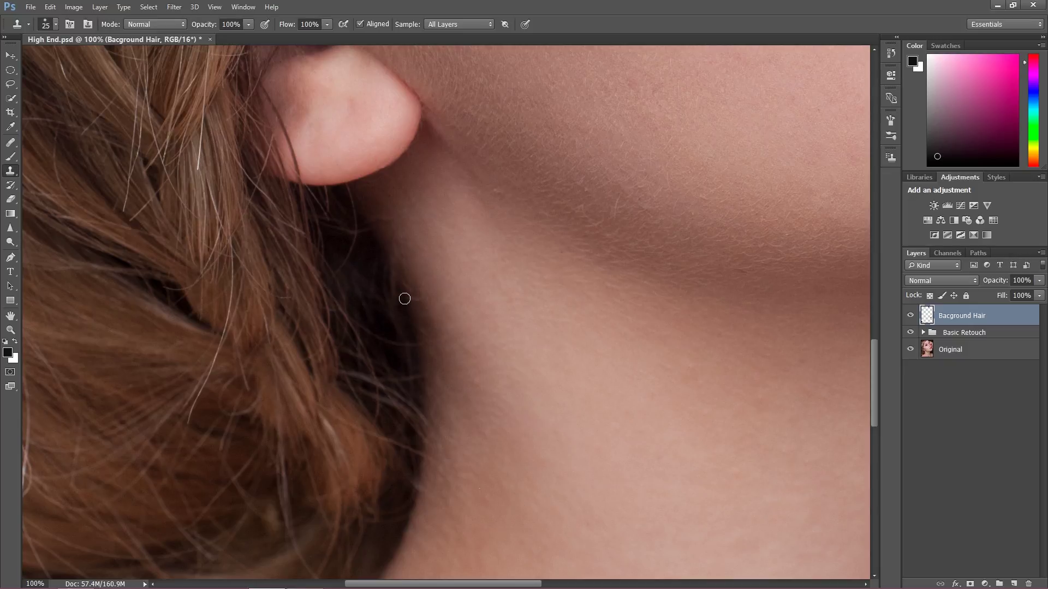
- Paint sampled near-black shadow colour over the loose hairs in the gap between the braid and the neck
key("b")
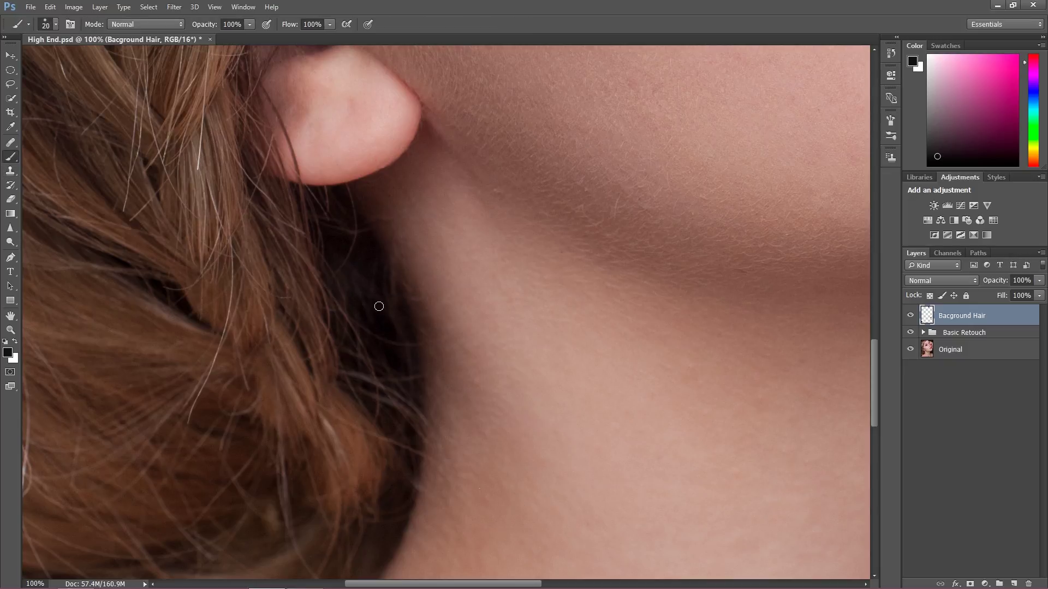
key("ctrl+plus")
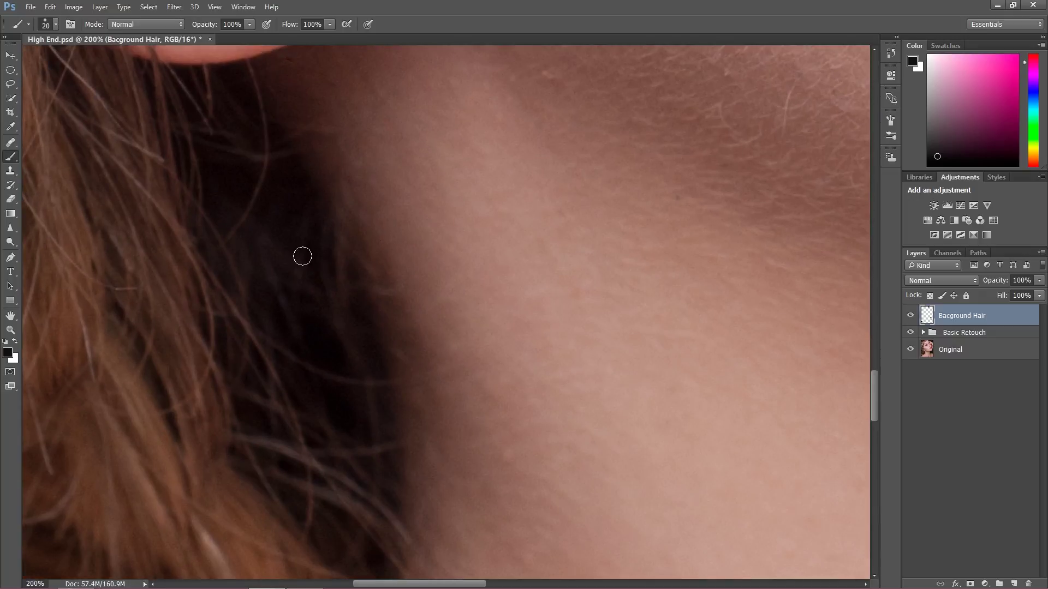
left_click(328, 336, "alt")
mouse_move(282, 278)
left_mouse_down()
mouse_move(303, 327)
mouse_move(281, 297)
mouse_move(263, 221)
mouse_move(253, 227)
mouse_move(243, 179)
mouse_move(210, 122)
mouse_move(212, 113)
mouse_move(217, 129)
mouse_move(211, 101)
mouse_move(258, 160)
mouse_move(267, 156)
mouse_move(234, 88)
mouse_move(332, 368)
mouse_move(277, 234)
mouse_move(320, 254)
mouse_move(341, 327)
mouse_move(299, 256)
left_mouse_up()
left_click_drag(345, 303, 352, 446)
mouse_move(259, 122)
left_mouse_down()
mouse_move(232, 130)
mouse_move(231, 172)
mouse_move(293, 334)
left_mouse_up()
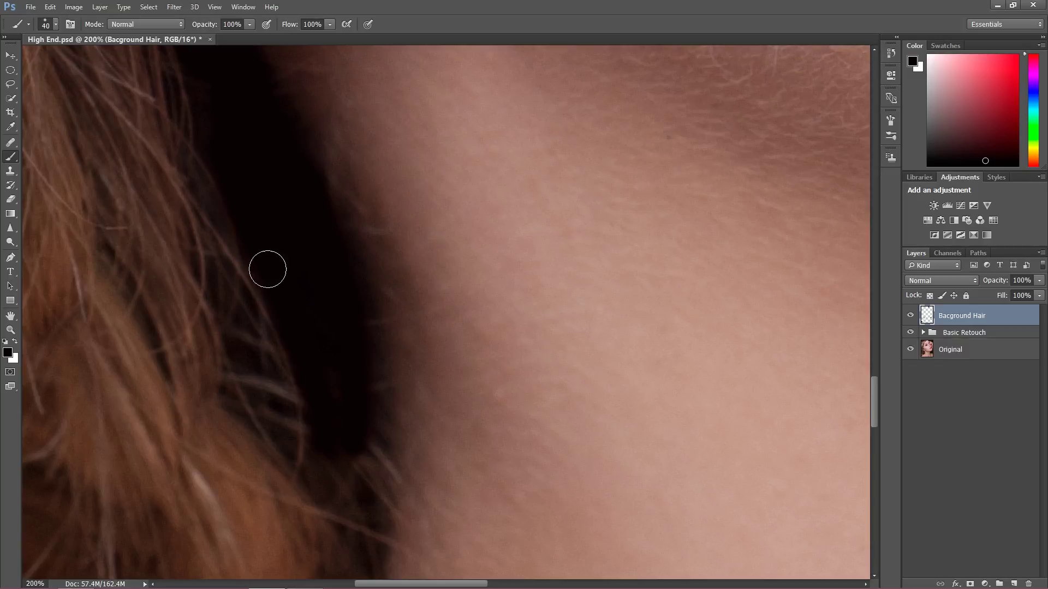
- Paint the sampled shadow colour over the fine strands just below the earlobe with a 30 px brush
mouse_move(289, 240)
left_mouse_down()
mouse_move(281, 335)
mouse_move(261, 270)
left_mouse_up()
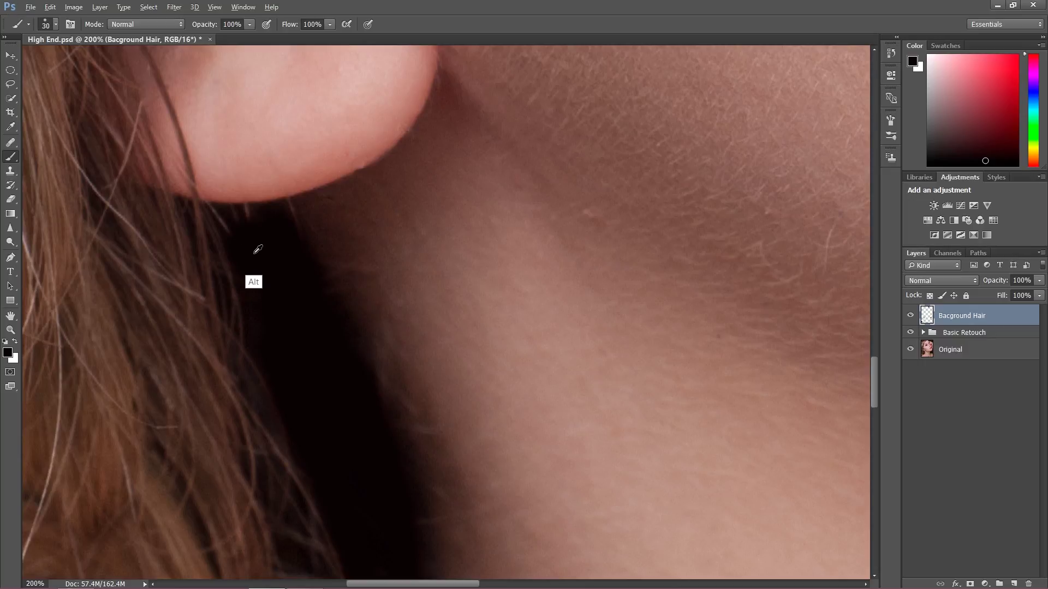
left_click_drag(224, 237, 248, 348)
left_click(264, 305, "alt")
left_click_drag(222, 240, 228, 247)
left_click_drag(237, 328, 241, 364)
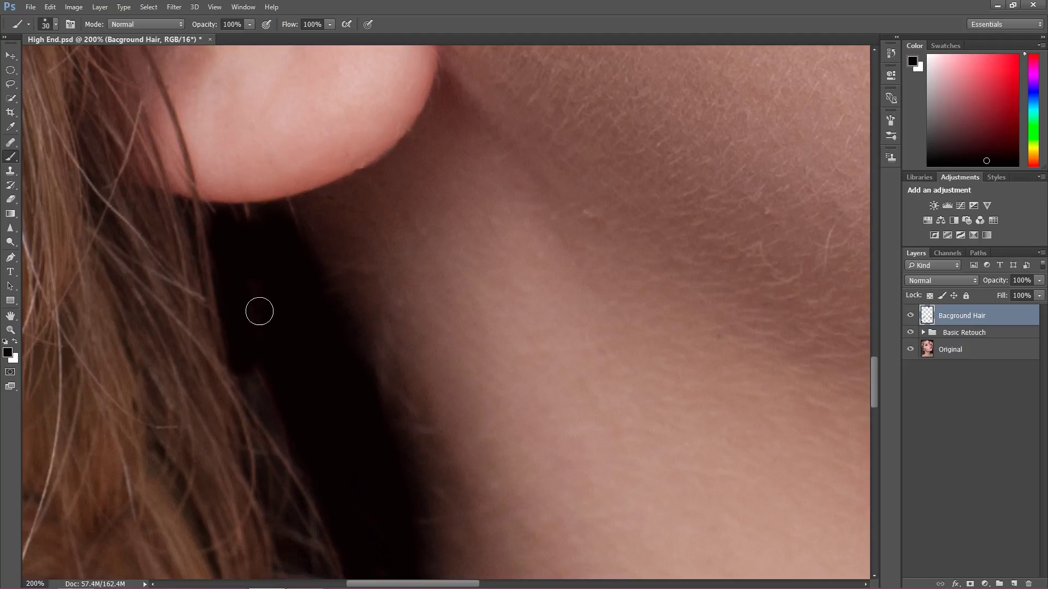
- Paint freshly sampled shadow colour down the braid's edge over the strands straying into the neck gap
left_click_drag(275, 321, 262, 278)
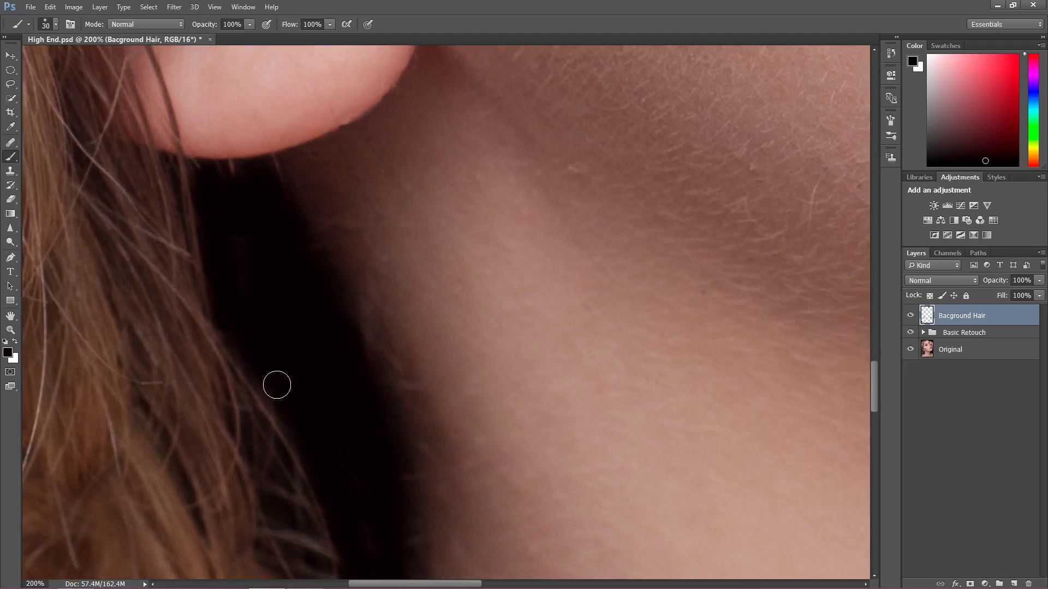
left_click_drag(284, 360, 271, 325)
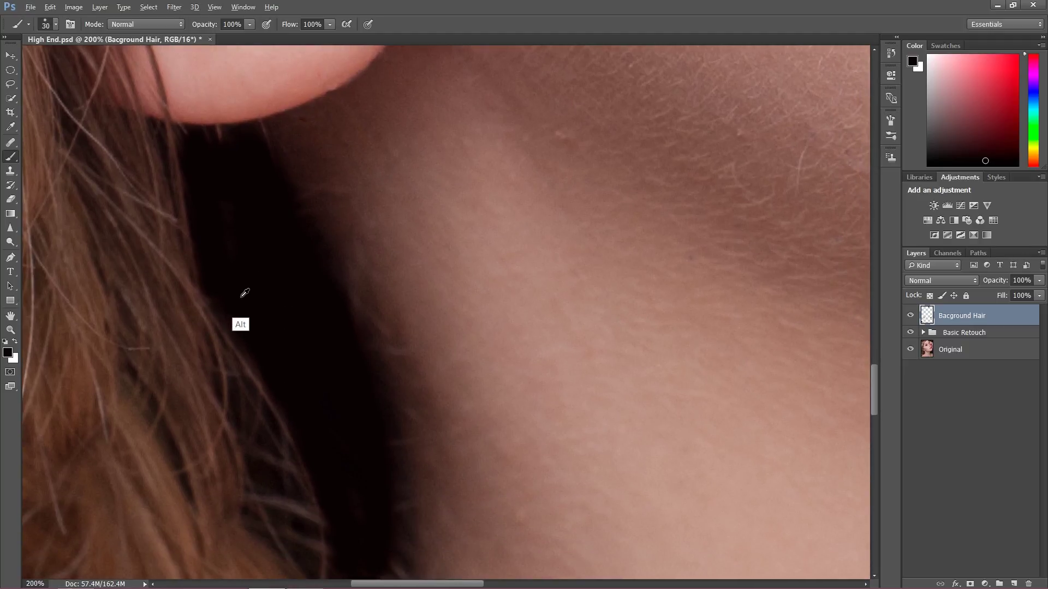
left_click_drag(222, 302, 240, 418)
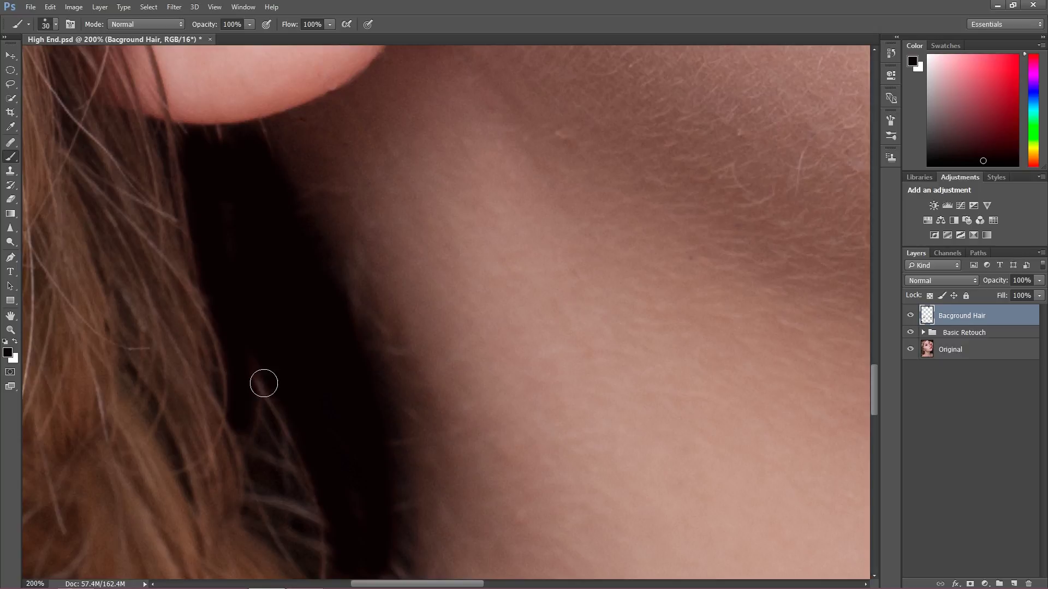
mouse_move(282, 324)
left_mouse_down()
mouse_move(271, 281)
mouse_move(290, 386)
mouse_move(321, 464)
left_mouse_up()
left_click(276, 331, "alt")
left_click_drag(245, 328, 285, 439)
left_click(265, 349, "alt")
mouse_move(247, 358)
left_mouse_down()
mouse_move(278, 450)
mouse_move(260, 400)
mouse_move(251, 442)
mouse_move(331, 509)
left_mouse_up()
mouse_move(326, 393)
left_mouse_down()
mouse_move(316, 355)
mouse_move(290, 330)
left_mouse_up()
left_click(233, 205, "alt")
left_click(234, 202, "alt")
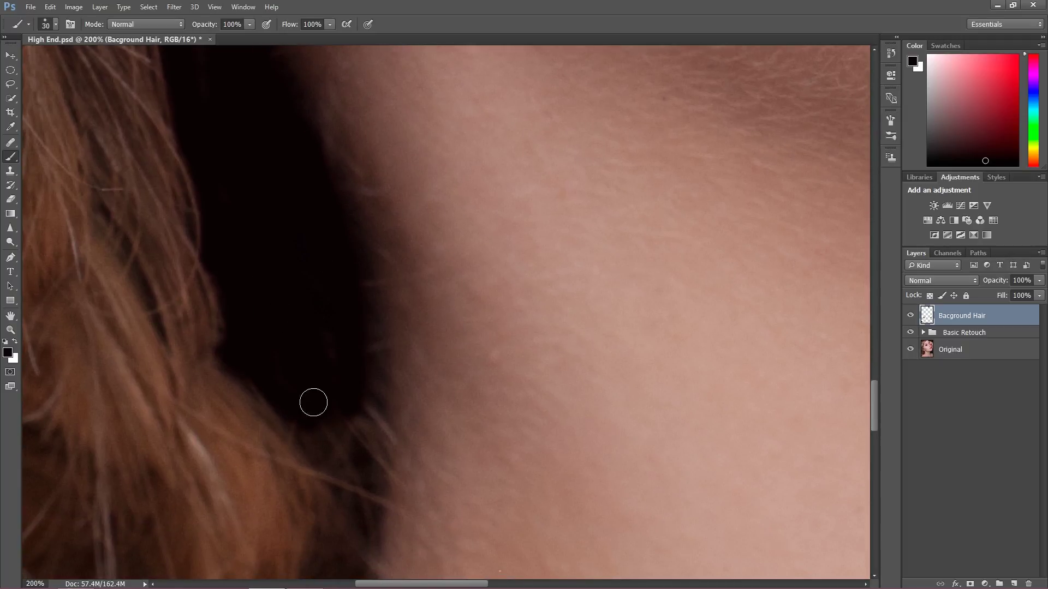
- Clone shadow tone with the Clone Stamp over strands at the braid's edge and across the lower end of the gap
key("s")
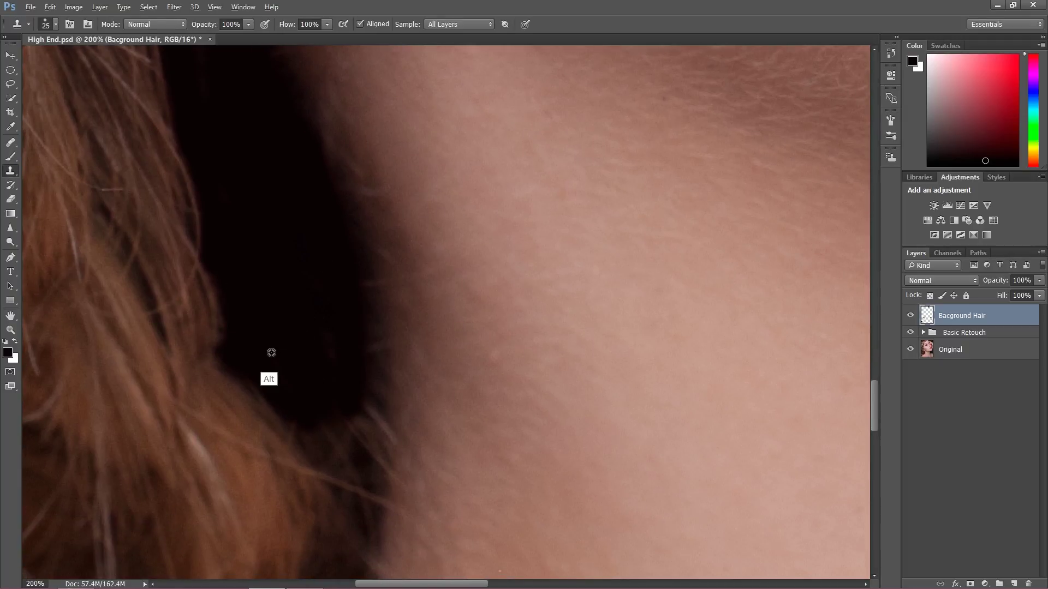
left_click(231, 318, "alt")
left_click_drag(219, 266, 223, 267)
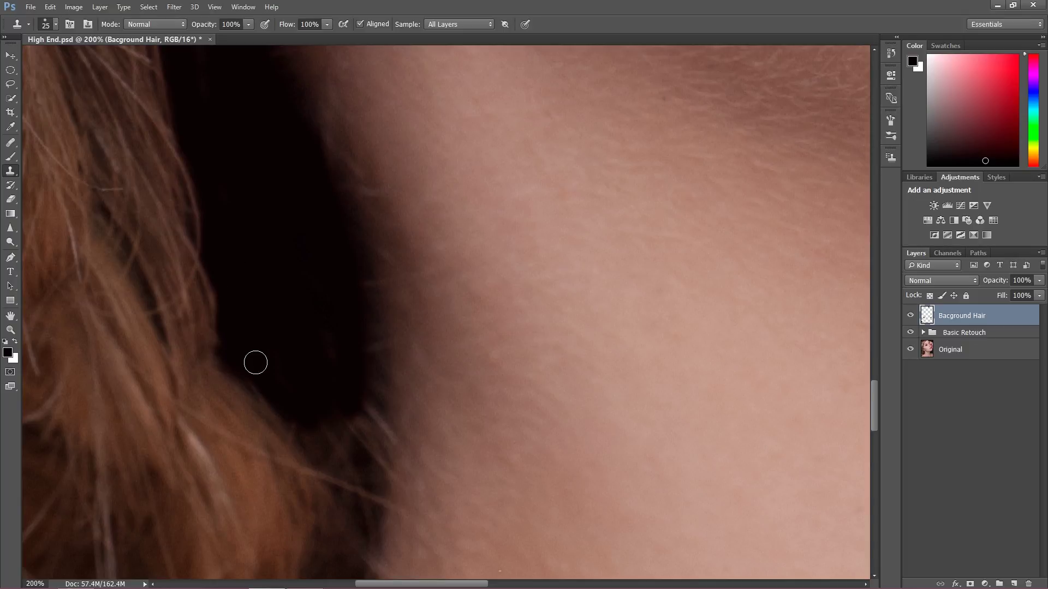
left_click(294, 379, "alt")
left_click_drag(298, 412, 338, 476)
mouse_move(332, 438)
left_mouse_down()
mouse_move(345, 486)
mouse_move(340, 432)
mouse_move(356, 440)
left_mouse_up()
- Clone shadow tone over the fine hairs along the neck side of the gap
left_click(262, 342, "alt")
left_click(248, 204, "alt")
left_click(308, 370)
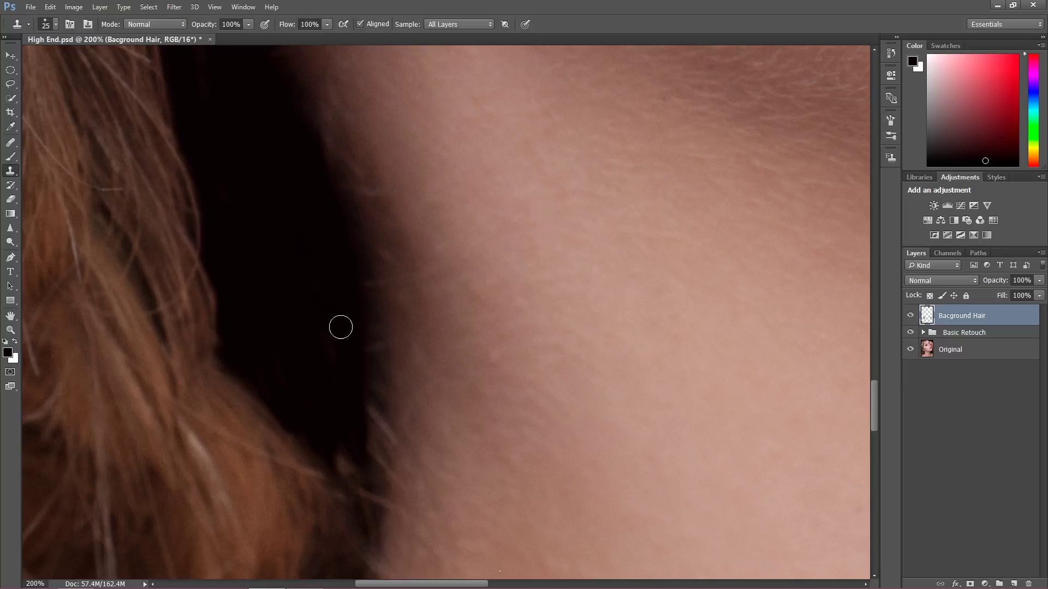
left_click_drag(362, 361, 369, 473)
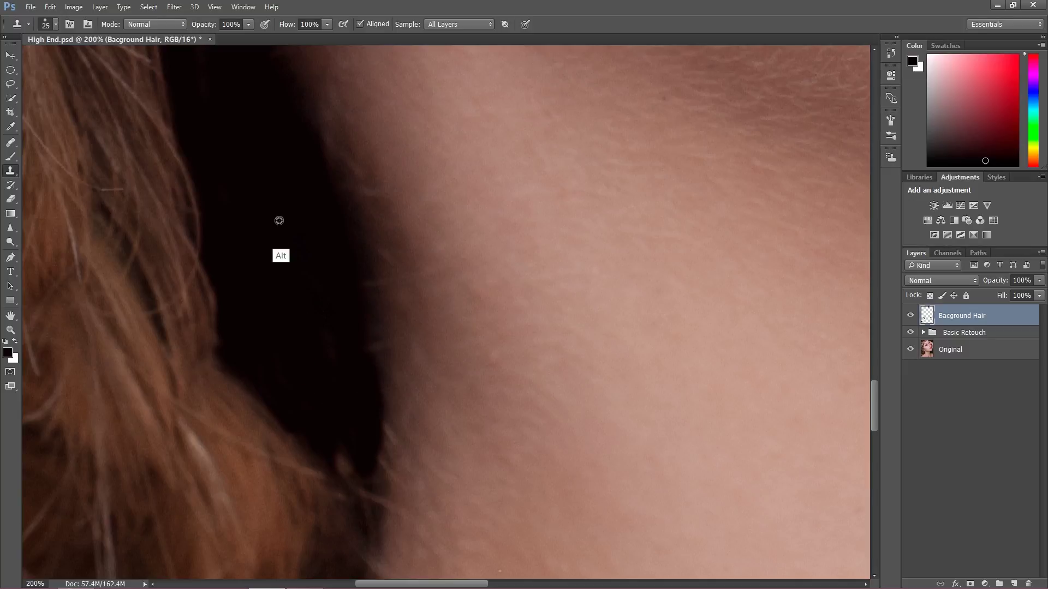
left_click(258, 149, "alt")
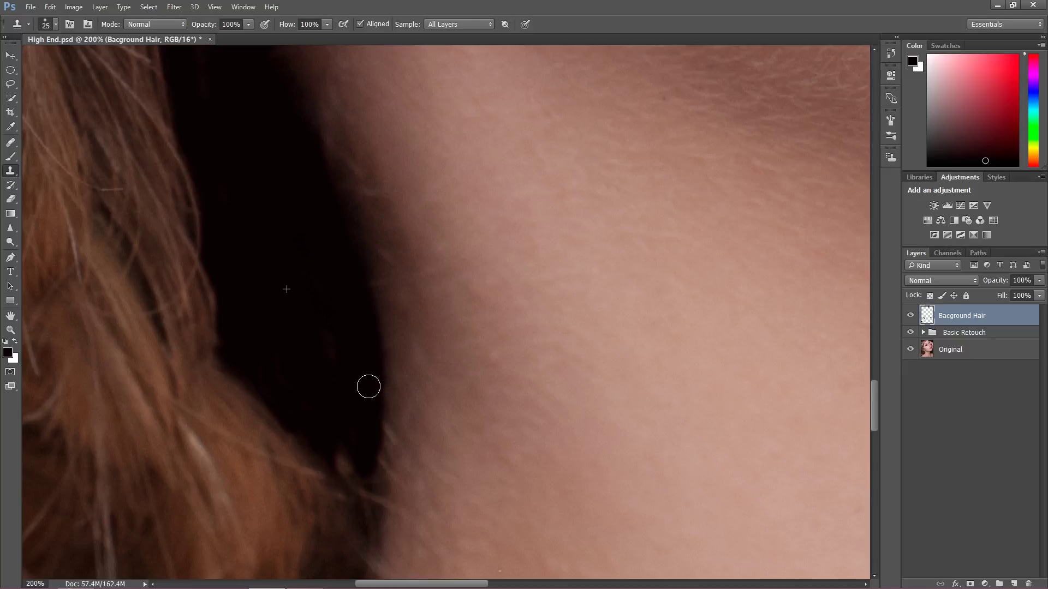
- Clone shadow tone over the leftover strands at the gap's lower tip and smooth the adjoining hair contour
left_click(233, 213, "alt")
left_click_drag(337, 449, 363, 512)
left_click(245, 257, "alt")
left_click_drag(276, 342, 280, 368)
mouse_move(333, 467)
left_mouse_down()
mouse_move(348, 501)
mouse_move(302, 424)
left_mouse_up()
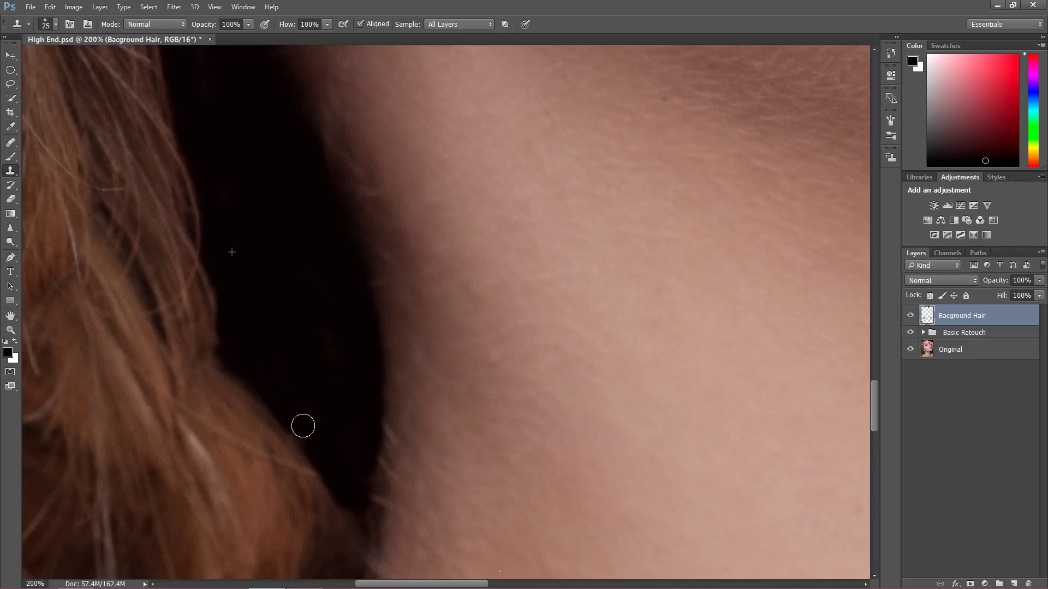
left_click(254, 307, "alt")
left_click_drag(320, 460, 336, 478)
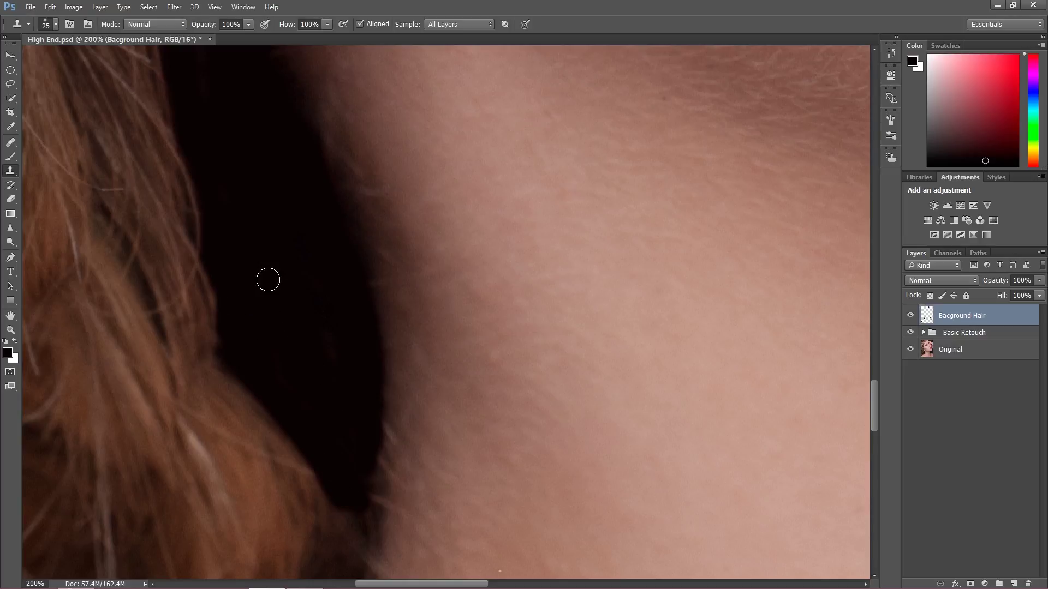
- Clone freshly sampled shadow tone over the fine strands straying from the braid's edge into the neck gap
left_click(228, 260, "alt")
left_click(225, 264, "alt")
left_click_drag(215, 284, 225, 298)
left_click_drag(238, 233, 257, 334)
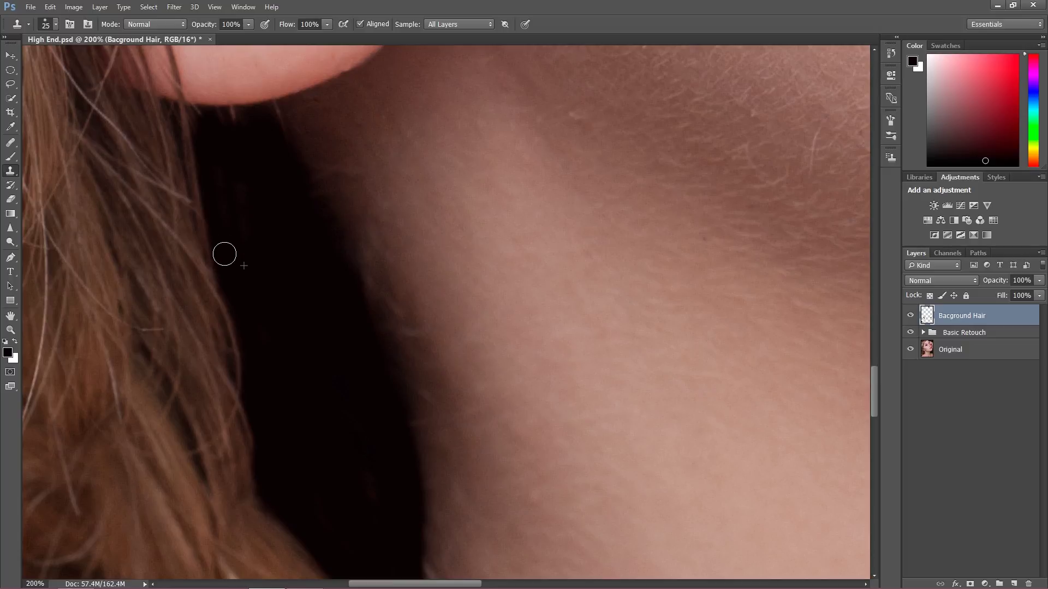
- Clone shadow tone over the faint strands inside the gap and along its neck-side edge
left_click(253, 290, "alt")
left_click_drag(305, 366, 292, 350)
left_click(253, 159, "alt")
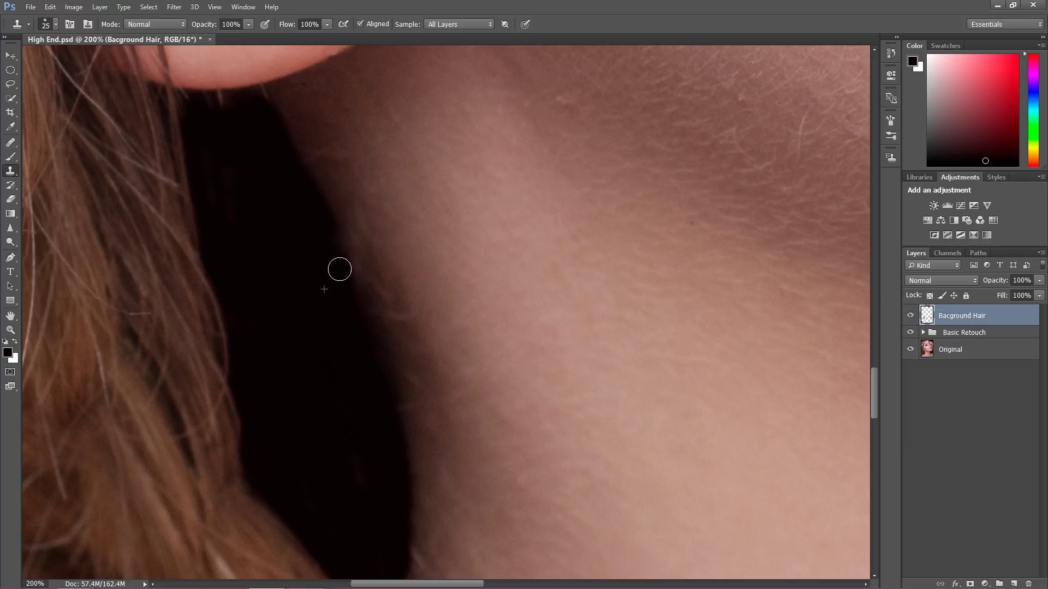
left_click(269, 228, "alt")
mouse_move(274, 168)
left_mouse_down()
mouse_move(322, 233)
mouse_move(375, 425)
left_mouse_up()
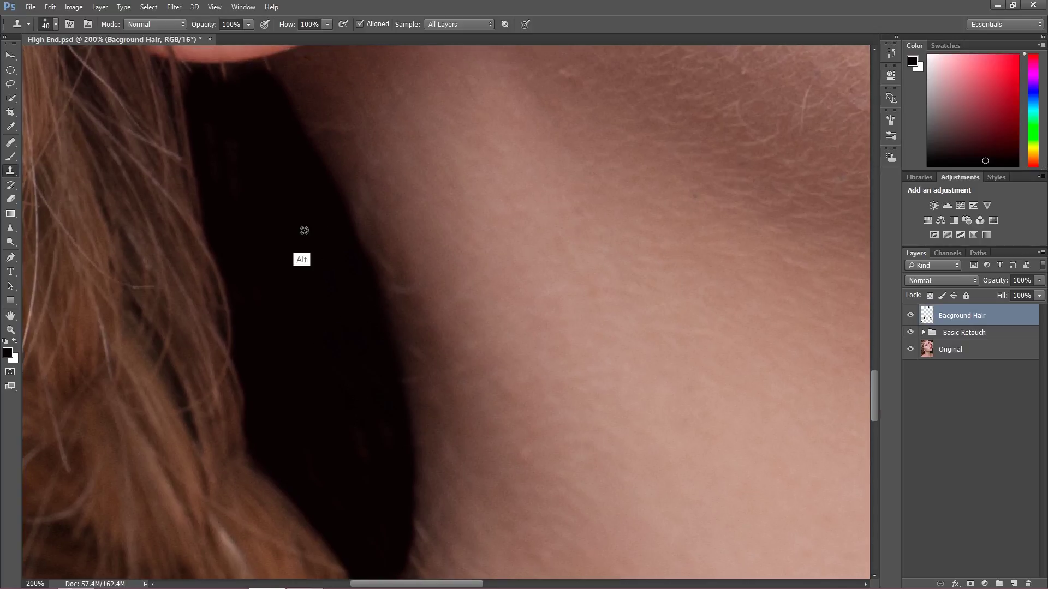
mouse_move(354, 377)
left_mouse_down()
mouse_move(344, 313)
mouse_move(354, 254)
mouse_move(355, 358)
left_mouse_up()
left_click(374, 352, "alt")
mouse_move(400, 386)
left_mouse_down()
mouse_move(403, 427)
mouse_move(394, 425)
left_mouse_up()
- Reduce the brush size and clone shadow tone over the fine hairs at the lower neck-side edge of the gap
key("bracketleft")
key("bracketleft")
key("bracketleft")
mouse_move(405, 419)
left_mouse_down()
mouse_move(405, 484)
mouse_move(387, 424)
mouse_move(385, 480)
mouse_move(409, 507)
left_mouse_up()
mouse_move(374, 442)
left_mouse_down()
mouse_move(369, 297)
mouse_move(356, 259)
left_mouse_up()
- Clone shadow tone over the short hairs directly beneath the earlobe, using a 15 px Clone Stamp brush
key("ctrl+minus")
key("ctrl+minus")
key("ctrl+minus")
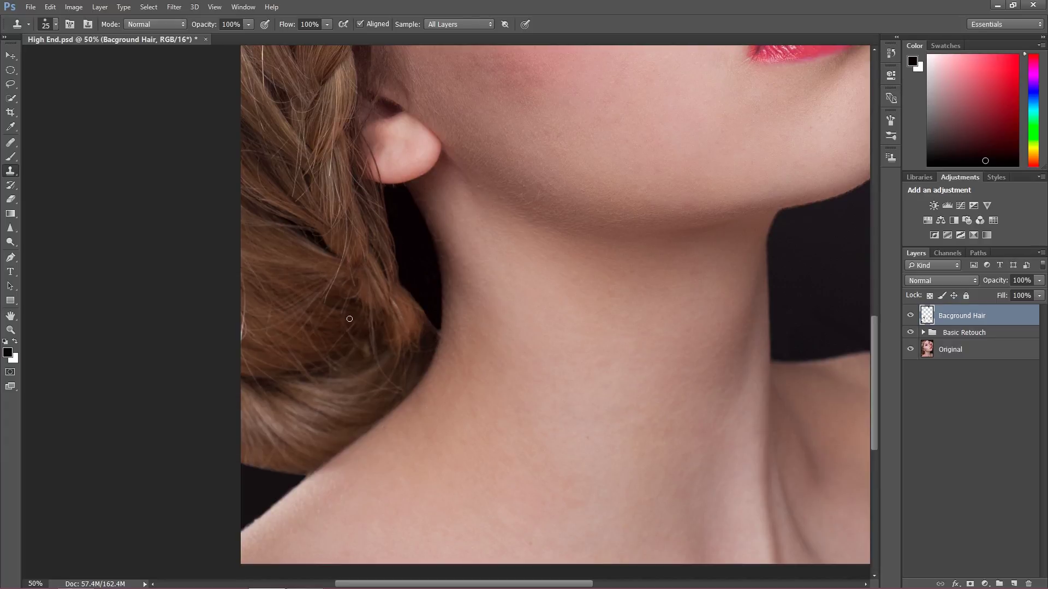
left_click_drag(414, 356, 344, 369)
key("ctrl+plus")
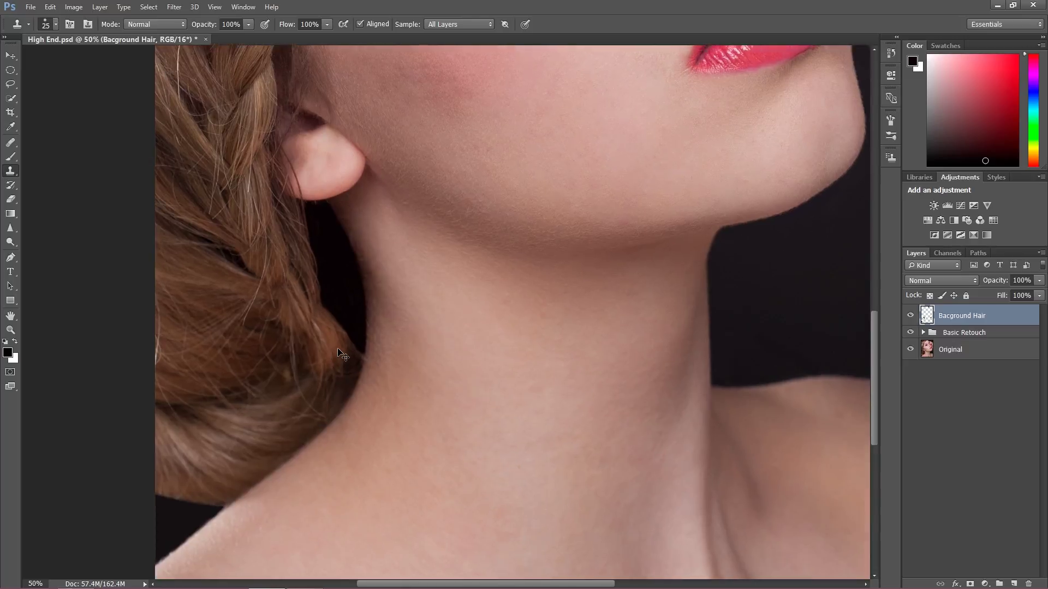
key("ctrl+plus")
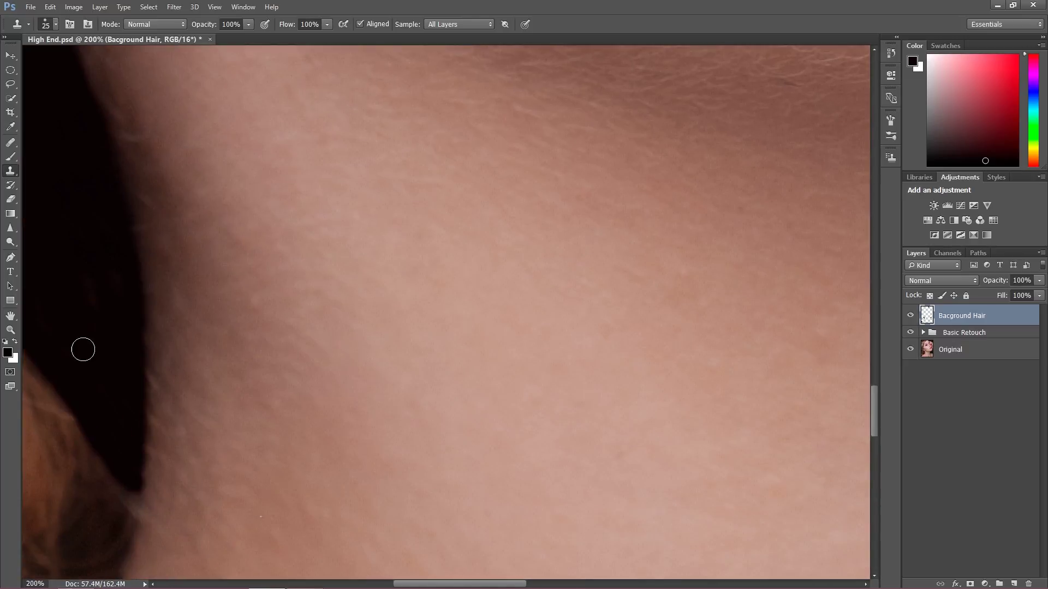
left_click_drag(81, 363, 215, 393)
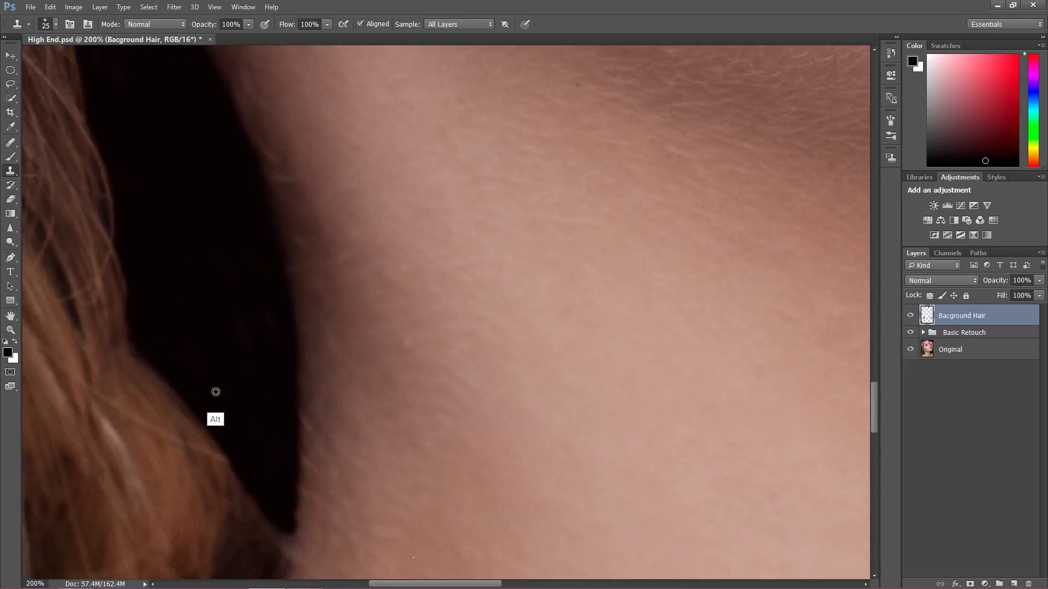
left_click_drag(196, 287, 280, 498)
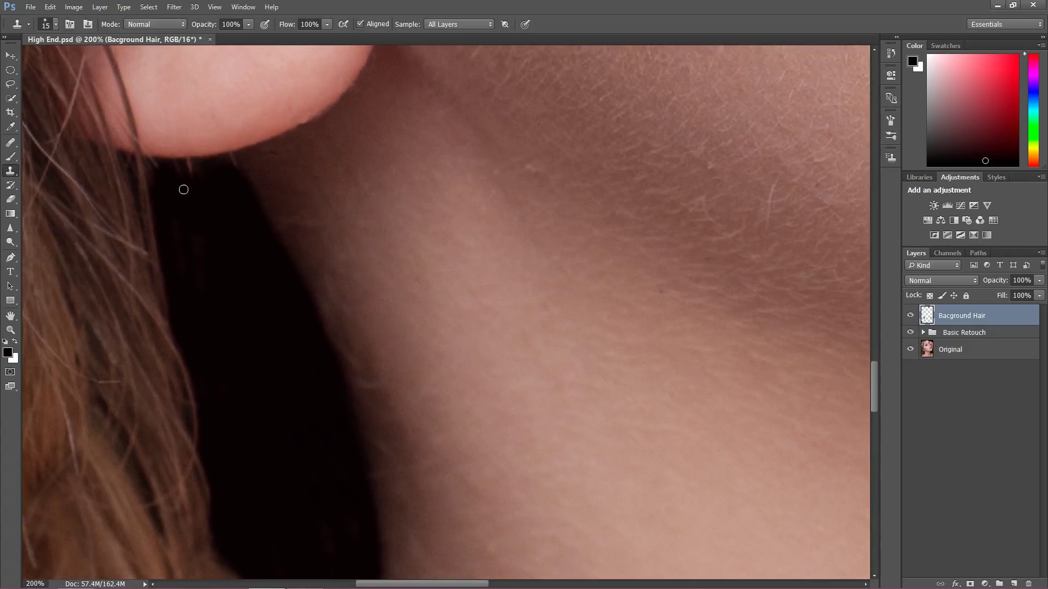
left_click(207, 189, "alt")
mouse_move(205, 179)
left_mouse_down()
mouse_move(194, 170)
mouse_move(228, 164)
mouse_move(187, 175)
mouse_move(184, 189)
mouse_move(154, 165)
mouse_move(169, 200)
left_mouse_up()
left_click_drag(225, 282, 272, 375)
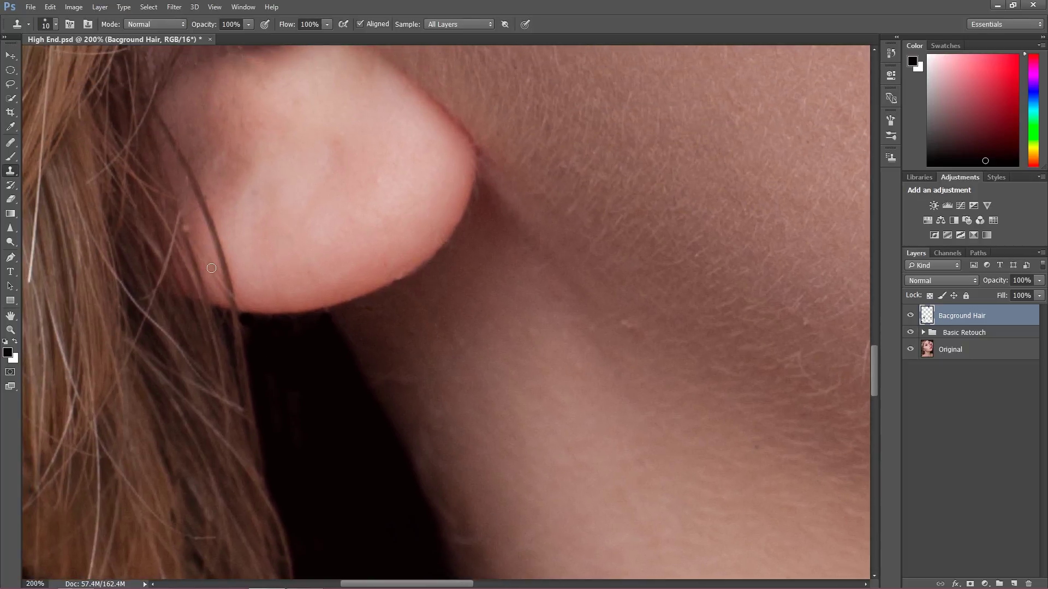
- Retouch the fine hairs at the braid-side edge of the earlobe with the Healing Brush, sampling nearby skin
left_click(11, 142)
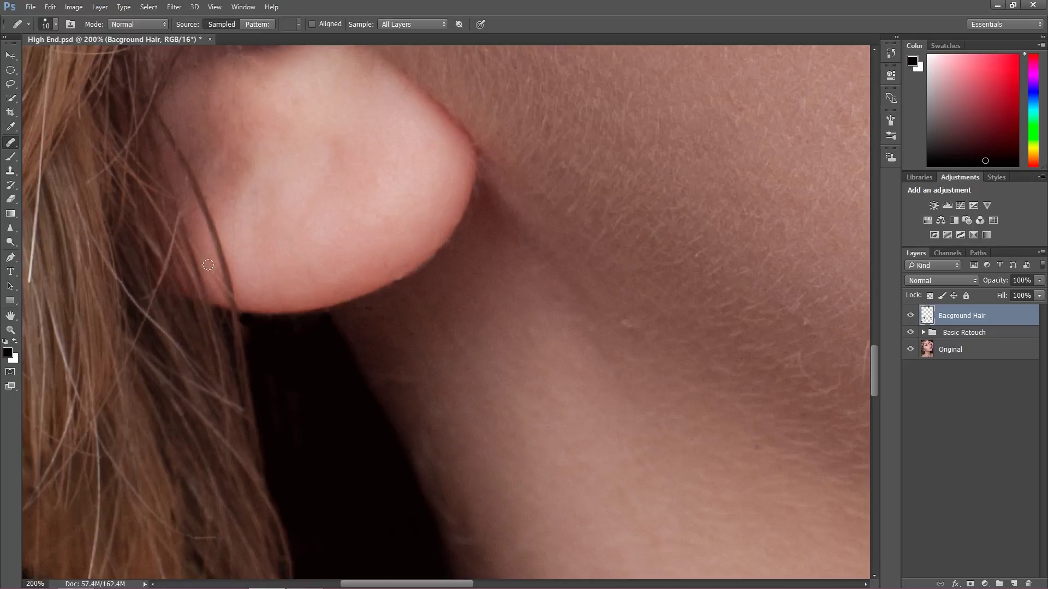
key("alt")
key("alt")
left_click(201, 241, "alt")
left_click(199, 240, "alt")
left_click(213, 274, "alt")
left_click(206, 290, "alt")
left_click(218, 294)
left_click_drag(303, 385, 221, 255)
mouse_move(272, 379)
left_mouse_down()
mouse_move(213, 229)
mouse_move(182, 188)
mouse_move(276, 306)
mouse_move(288, 298)
left_mouse_up()
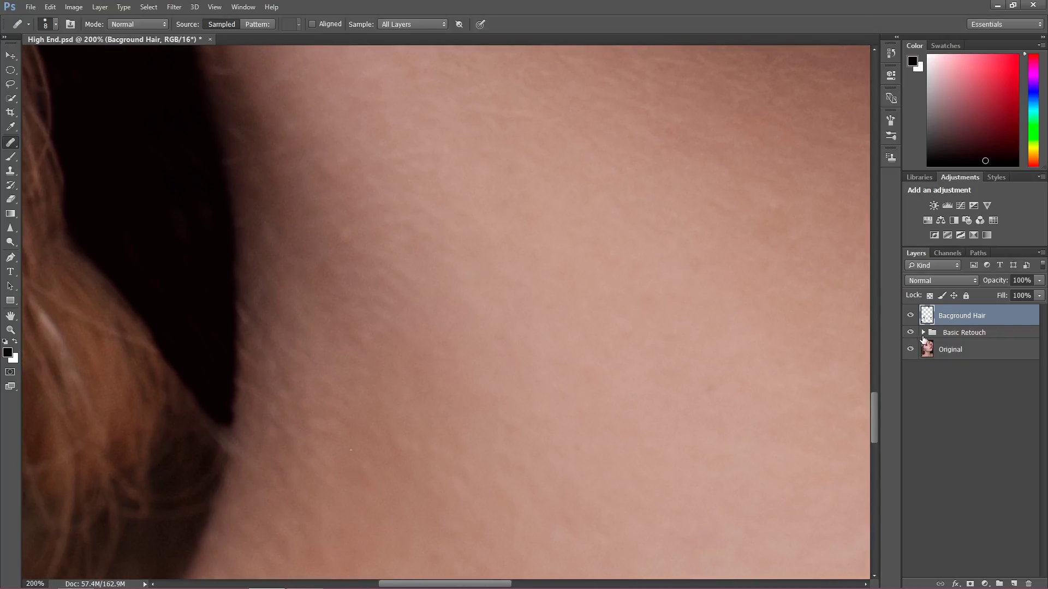
- Select the Basic Retouch 1 layer inside the Basic Retouch group and heal fine hairs on the neck beside the gap
left_click(924, 339)
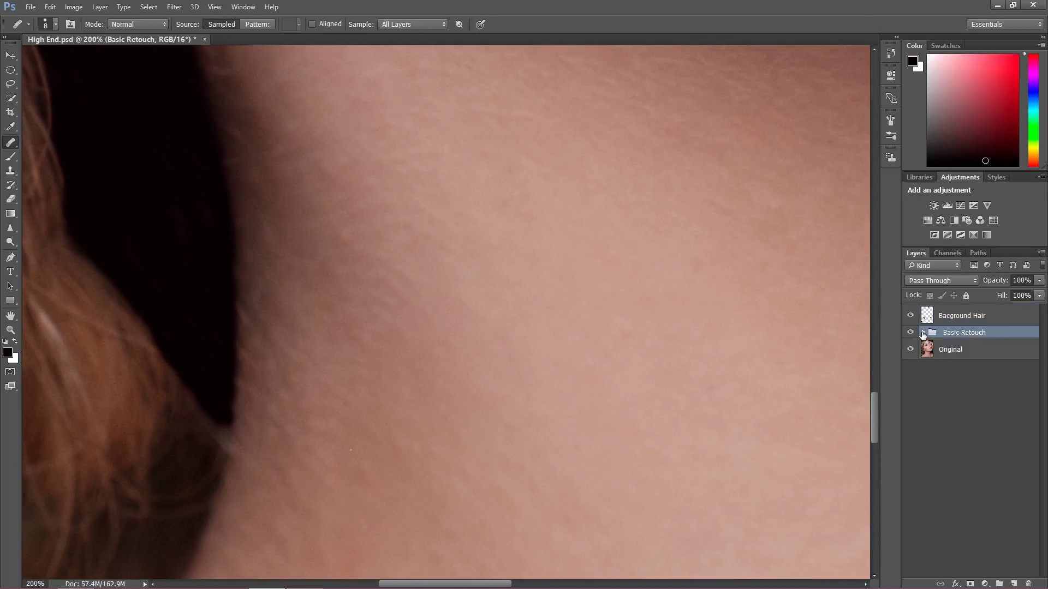
left_click(923, 333)
left_click(944, 350)
mouse_move(277, 197)
left_mouse_down()
mouse_move(311, 241)
mouse_move(294, 210)
left_mouse_up()
left_click_drag(308, 172, 336, 265)
left_click(241, 154, "alt")
left_click_drag(238, 158, 278, 161)
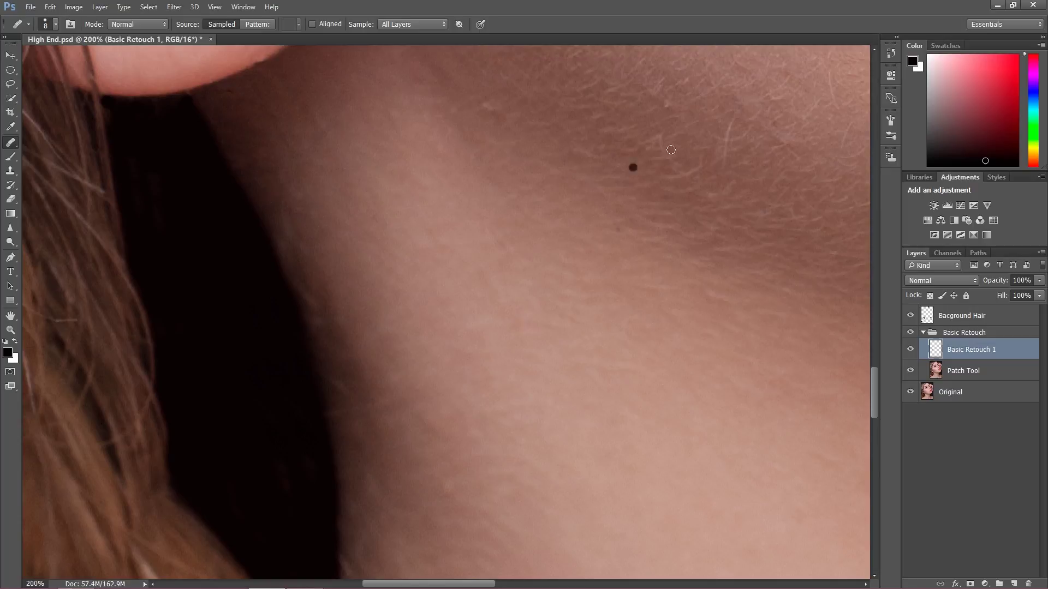
- Heal the light hair below the jaw and the fine hairs on the neck near the gap's lower tip
left_click(709, 144, "alt")
left_click_drag(720, 157, 719, 155)
left_click_drag(382, 389, 390, 190)
left_click_drag(337, 429, 327, 318)
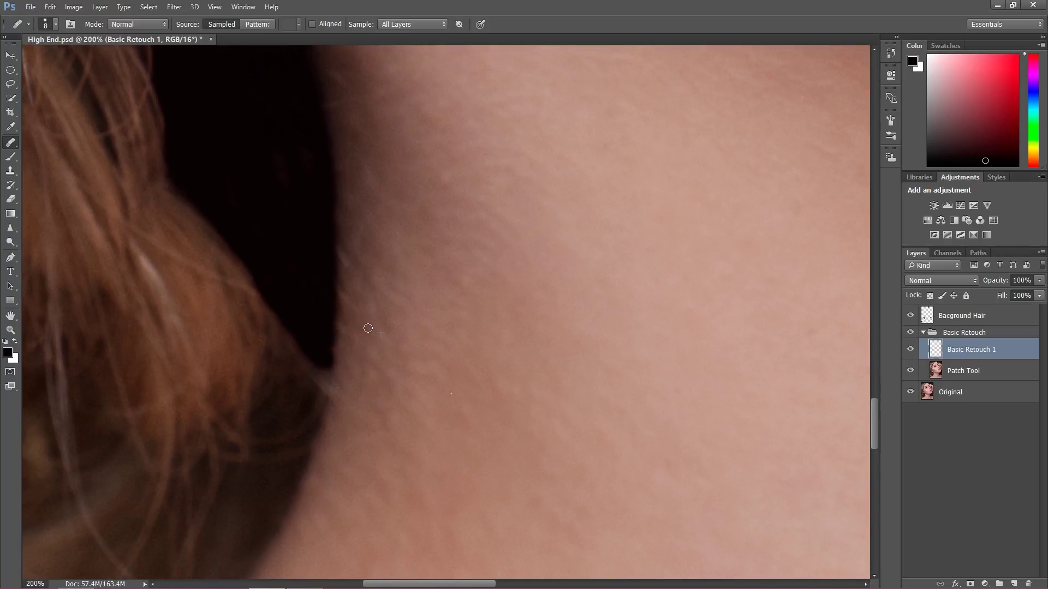
left_click_drag(359, 311, 355, 303)
left_click_drag(367, 237, 384, 458)
mouse_move(310, 262)
left_mouse_down()
mouse_move(310, 304)
mouse_move(218, 252)
mouse_move(229, 257)
mouse_move(257, 351)
mouse_move(270, 349)
mouse_move(276, 375)
mouse_move(306, 237)
mouse_move(311, 358)
left_mouse_up()
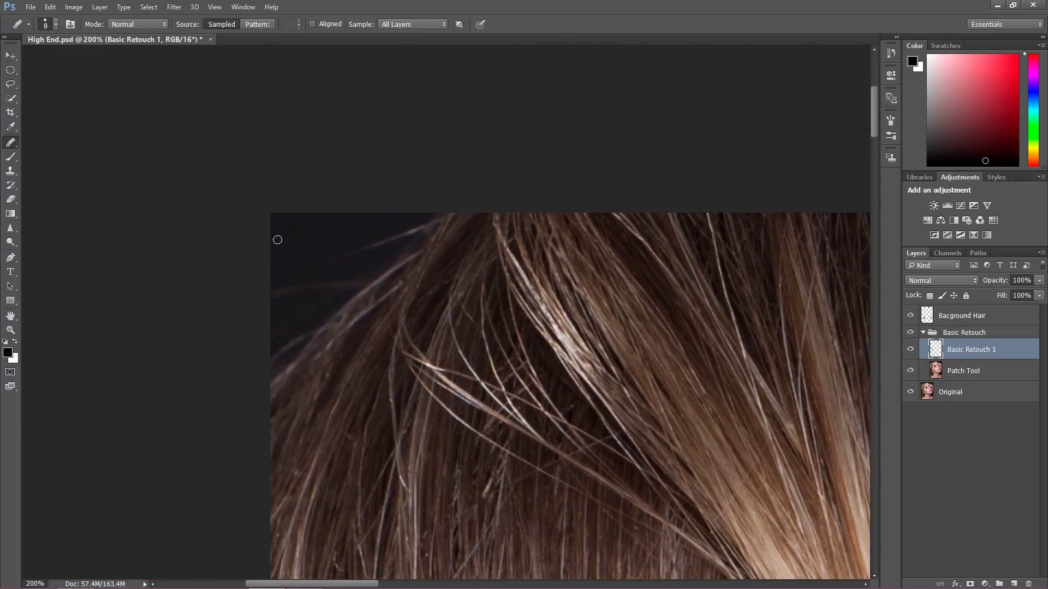
left_click(11, 171)
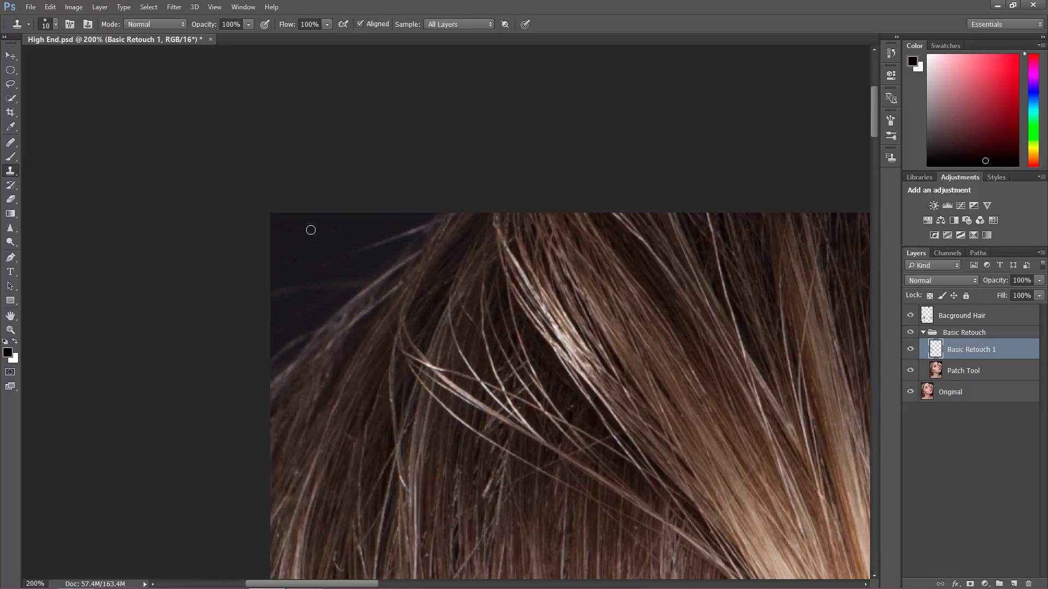
left_click(280, 237, "alt")
left_click_drag(287, 278, 295, 287)
left_click(300, 243, "alt")
left_click_drag(316, 361, 292, 251)
key("ctrl+shift+z")
key("ctrl+shift+z")
key("ctrl+shift+z")
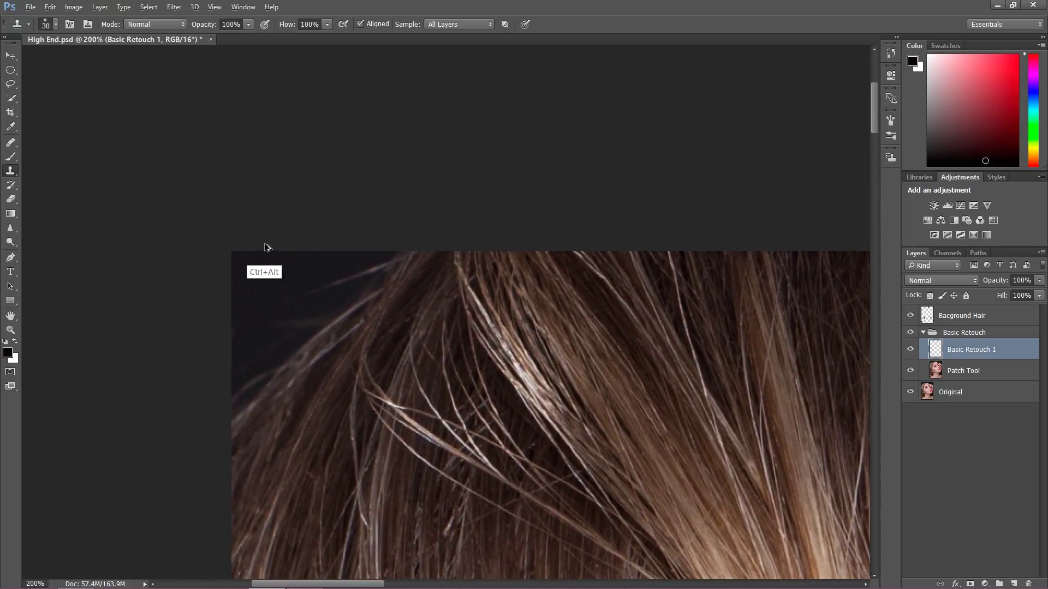
- On the Bacground Hair layer, clone dark background over the stray hairs beside the head in the photo's upper-left corner
left_click(959, 316)
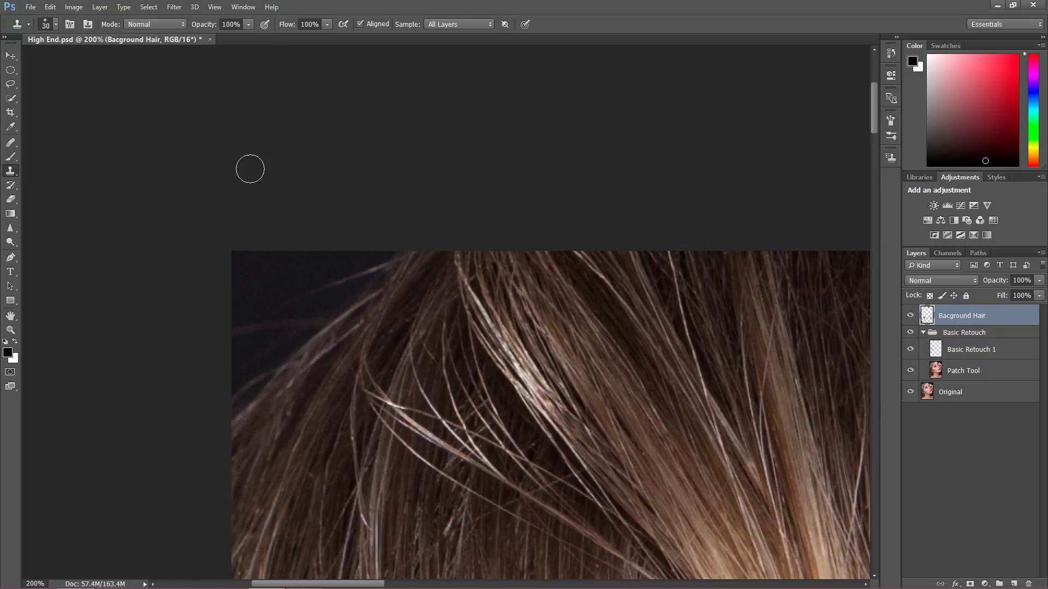
left_click(265, 269, "alt")
left_click(259, 334)
mouse_move(260, 334)
left_mouse_down()
mouse_move(292, 288)
mouse_move(332, 283)
mouse_move(376, 254)
mouse_move(287, 315)
mouse_move(320, 302)
mouse_move(221, 398)
mouse_move(252, 330)
mouse_move(260, 353)
mouse_move(245, 370)
left_mouse_up()
left_click(280, 290, "alt")
- Clone dark background over the strands sticking out along the crown's contour, then fit the whole photo in view
left_click(312, 286, "alt")
left_click_drag(353, 270, 398, 235)
left_click(295, 280, "alt")
mouse_move(346, 278)
left_mouse_down()
mouse_move(396, 249)
mouse_move(326, 312)
left_mouse_up()
left_click(314, 279, "alt")
left_click(280, 310, "alt")
left_click_drag(280, 337, 255, 360)
key("ctrl+0")
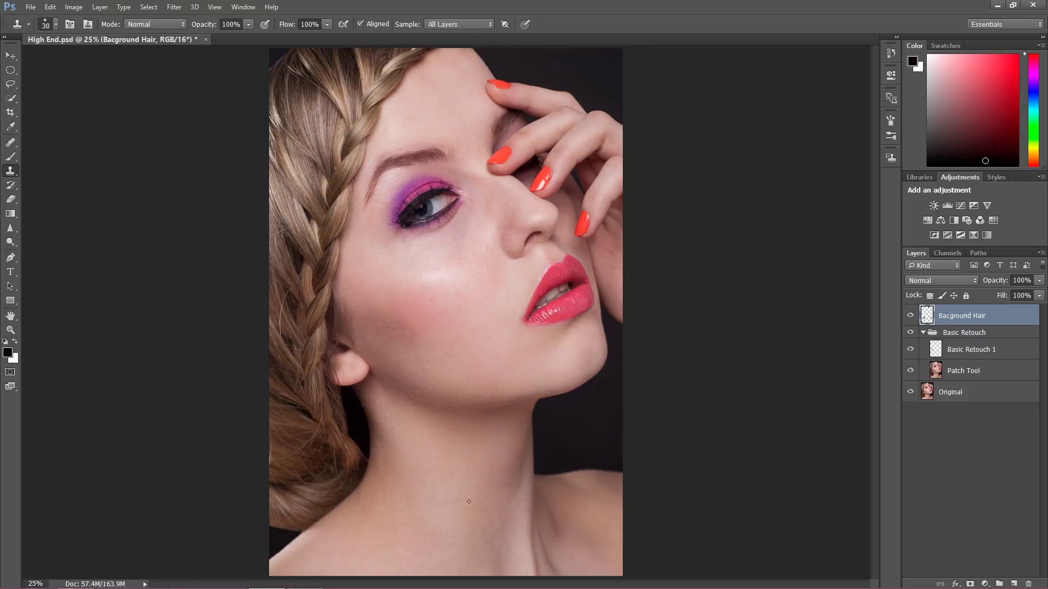
mouse_move(309, 586)
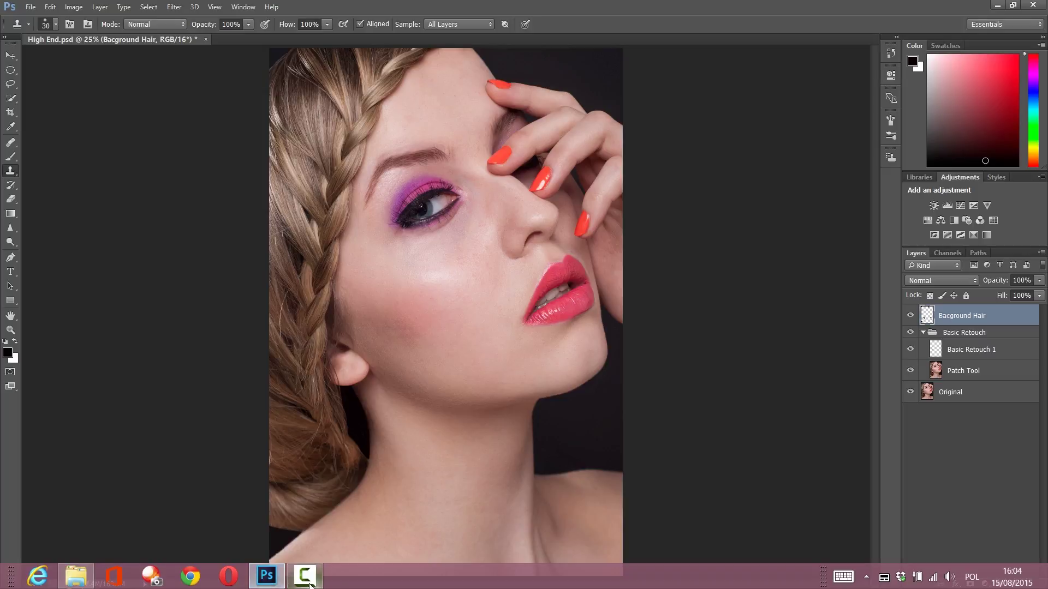